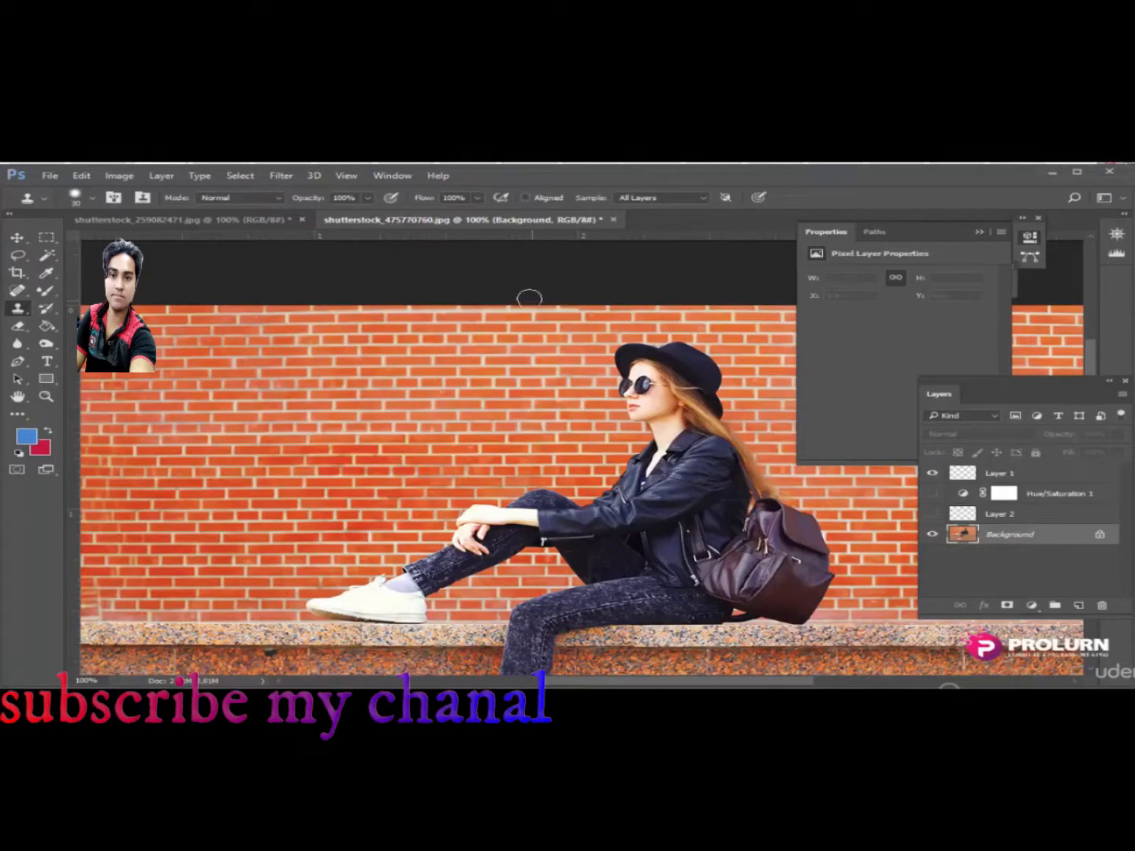
# - Try cloning brick wall over the seated woman's head, arms and knee with Aligned off, and undo the strokes
pyautogui.keyDown('alt'); pyautogui.click(368, 389); pyautogui.keyUp('alt')
pyautogui.moveTo(595, 386)
pyautogui.mouseDown()
pyautogui.moveTo(580, 365)
pyautogui.moveTo(554, 359)
pyautogui.moveTo(548, 403)
pyautogui.moveTo(612, 432)
pyautogui.moveTo(593, 346)
pyautogui.moveTo(618, 396)
pyautogui.moveTo(664, 411)
pyautogui.moveTo(706, 368)
pyautogui.moveTo(655, 403)
pyautogui.mouseUp()
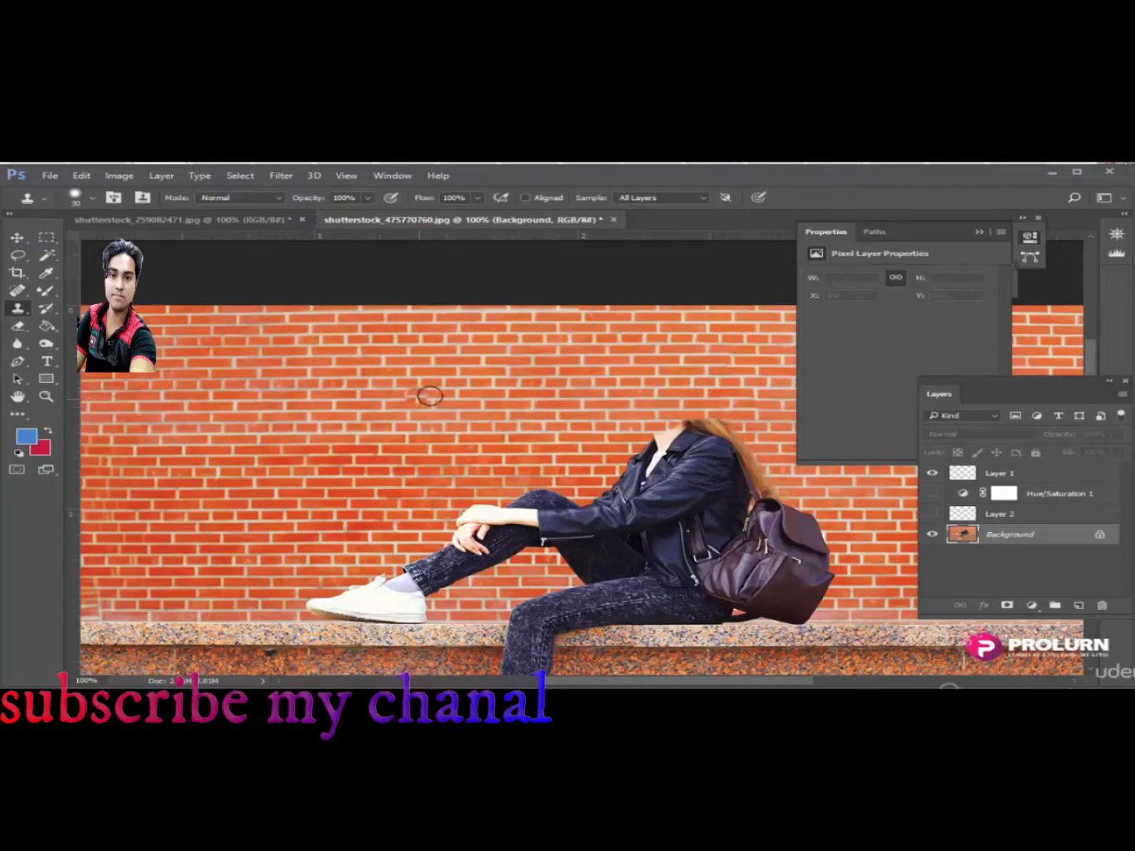
pyautogui.moveTo(489, 385)
pyautogui.mouseDown()
pyautogui.moveTo(581, 377)
pyautogui.moveTo(530, 429)
pyautogui.moveTo(545, 451)
pyautogui.moveTo(580, 459)
pyautogui.moveTo(533, 371)
pyautogui.moveTo(531, 341)
pyautogui.moveTo(558, 339)
pyautogui.moveTo(647, 396)
pyautogui.moveTo(550, 433)
pyautogui.moveTo(454, 449)
pyautogui.moveTo(479, 480)
pyautogui.moveTo(539, 488)
pyautogui.moveTo(492, 515)
pyautogui.moveTo(514, 526)
pyautogui.moveTo(611, 463)
pyautogui.moveTo(642, 418)
pyautogui.moveTo(629, 339)
pyautogui.moveTo(634, 403)
pyautogui.moveTo(602, 491)
pyautogui.moveTo(611, 497)
pyautogui.moveTo(644, 432)
pyautogui.moveTo(549, 429)
pyautogui.mouseUp()
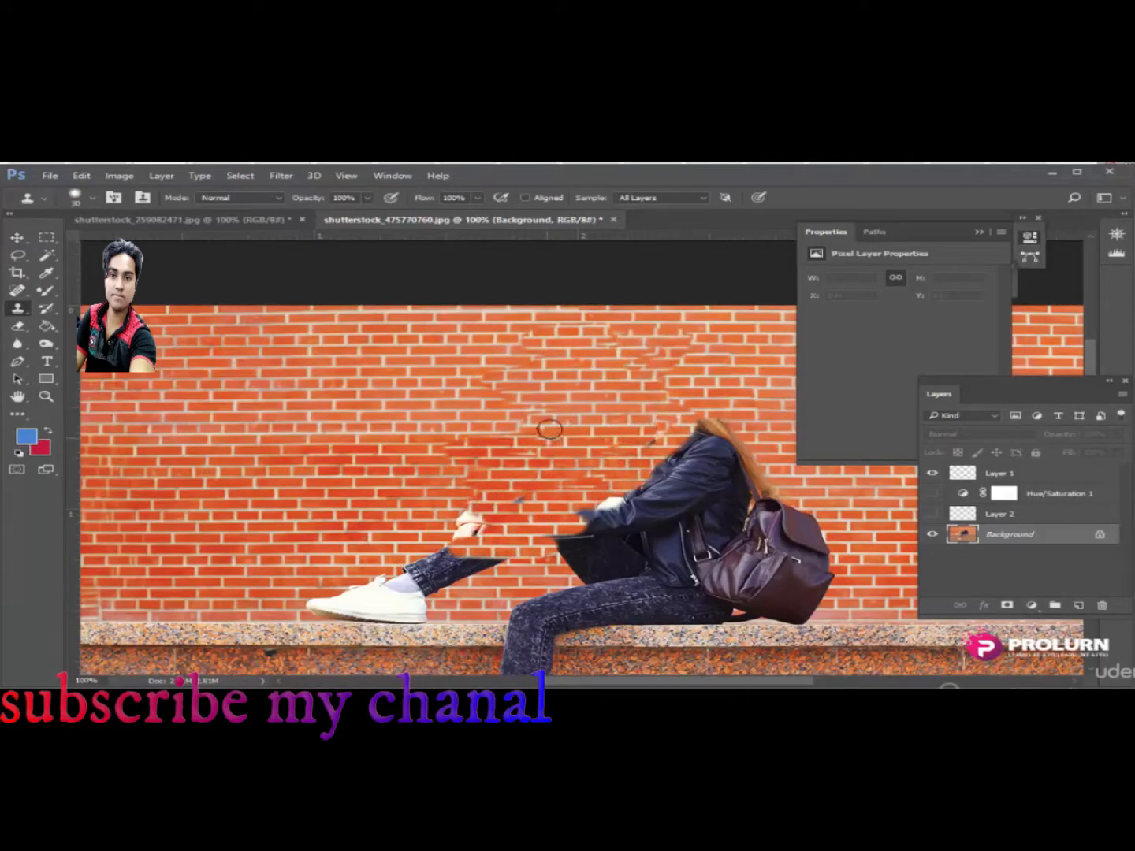
pyautogui.hotkey('ctrl', 'alt', 'z')
pyautogui.hotkey('ctrl', 'alt', 'z')
pyautogui.hotkey('ctrl', 'alt', 'z')
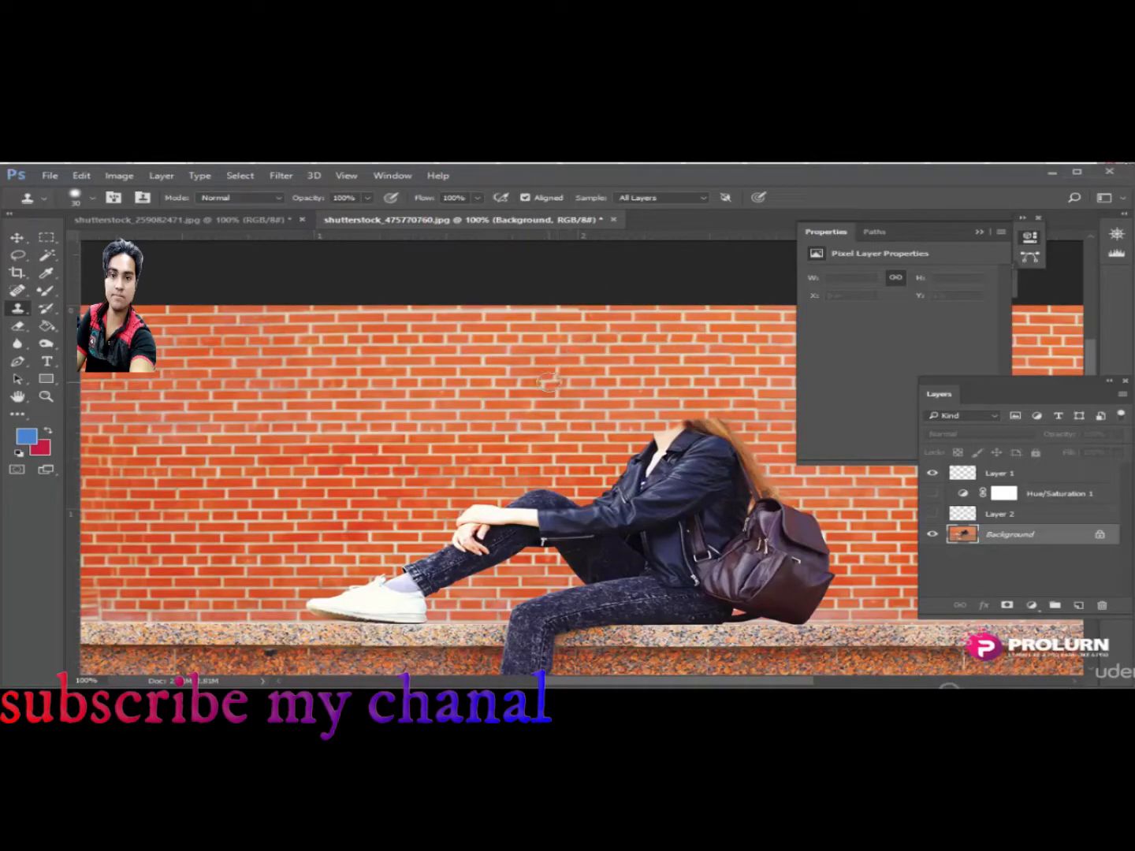
pyautogui.hotkey('ctrl', 'alt', 'z')
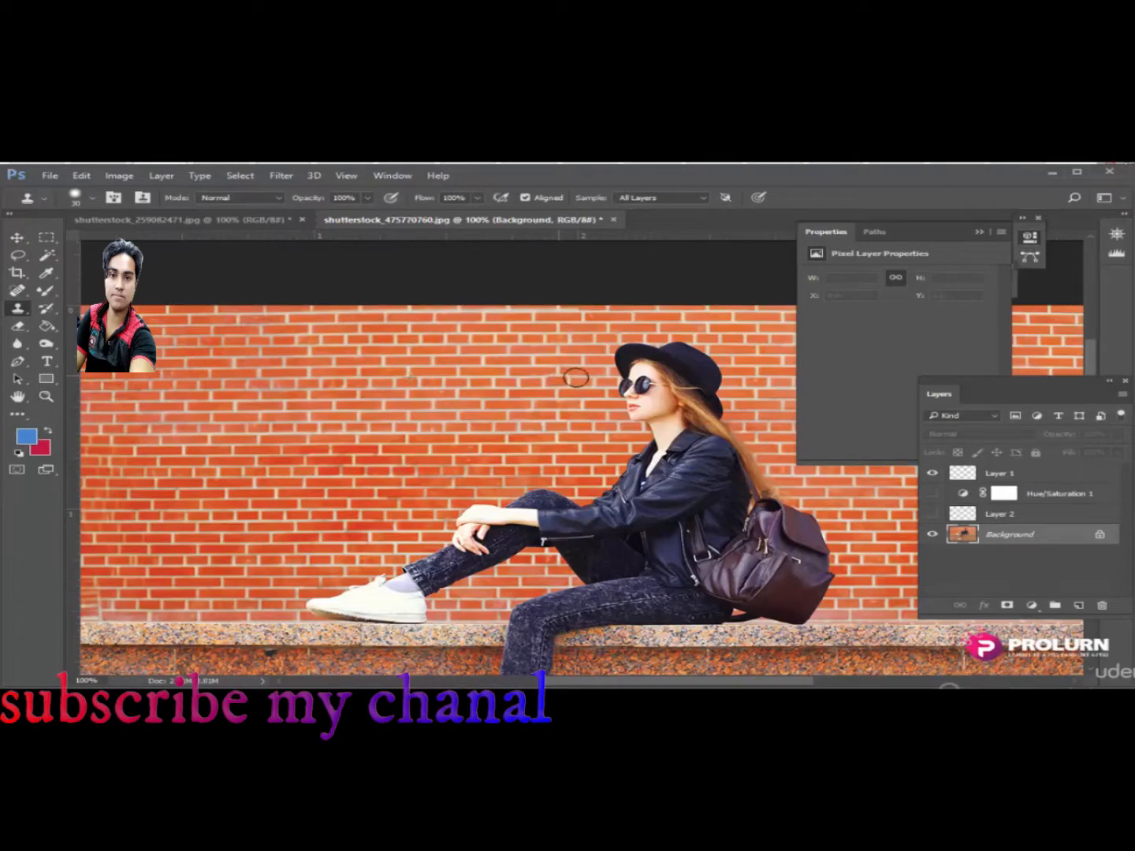
# - Try cloning brick wall over the seated woman from one sampled point with Aligned on
pyautogui.moveTo(575, 379)
pyautogui.mouseDown()
pyautogui.moveTo(687, 377)
pyautogui.moveTo(585, 357)
pyautogui.moveTo(718, 353)
pyautogui.moveTo(741, 390)
pyautogui.moveTo(673, 417)
pyautogui.moveTo(768, 436)
pyautogui.mouseUp()
pyautogui.hotkey('ctrl', 'z')
pyautogui.keyDown('alt'); pyautogui.click(409, 376); pyautogui.keyUp('alt')
pyautogui.moveTo(607, 375)
pyautogui.mouseDown()
pyautogui.moveTo(693, 370)
pyautogui.moveTo(721, 347)
pyautogui.moveTo(749, 370)
pyautogui.moveTo(722, 388)
pyautogui.moveTo(630, 390)
pyautogui.moveTo(718, 410)
pyautogui.moveTo(741, 405)
pyautogui.moveTo(647, 399)
pyautogui.moveTo(732, 398)
pyautogui.mouseUp()
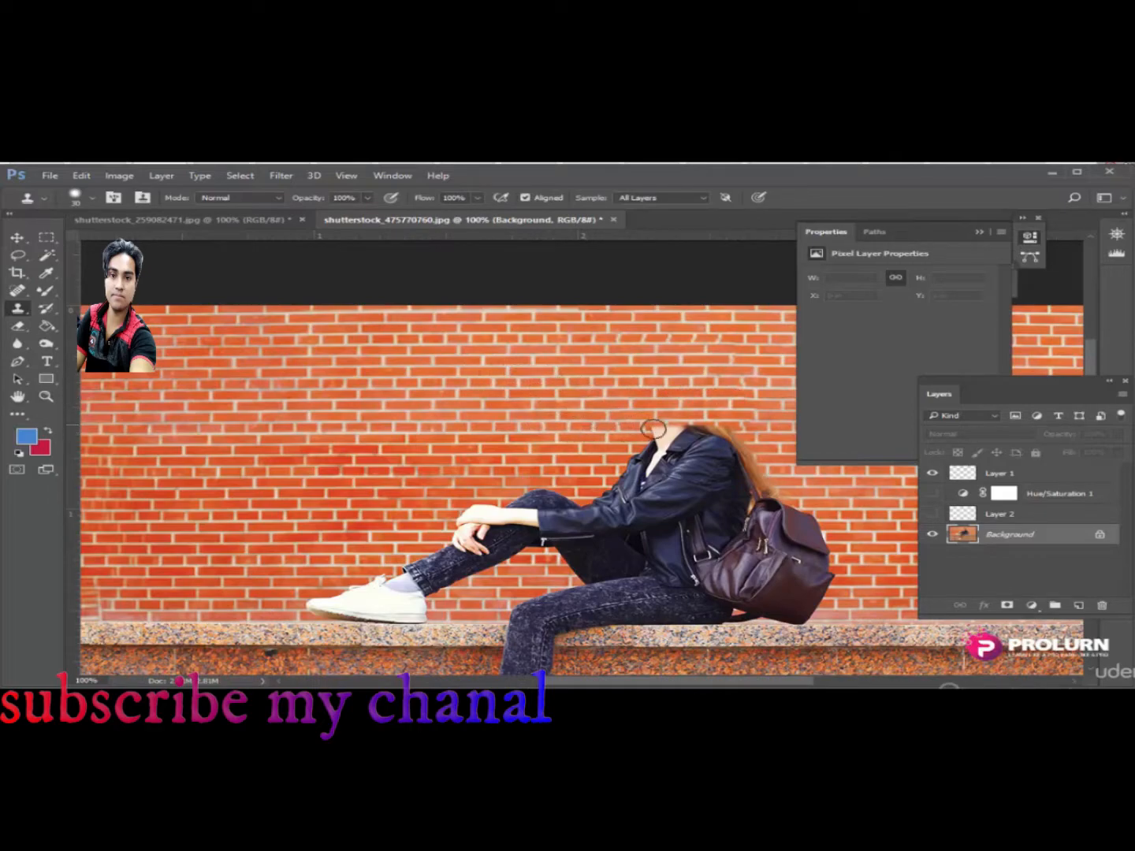
pyautogui.moveTo(660, 426)
pyautogui.mouseDown()
pyautogui.moveTo(711, 455)
pyautogui.moveTo(628, 488)
pyautogui.moveTo(566, 495)
pyautogui.moveTo(626, 502)
pyautogui.moveTo(454, 518)
pyautogui.moveTo(461, 530)
pyautogui.moveTo(536, 536)
pyautogui.moveTo(439, 563)
pyautogui.moveTo(373, 559)
pyautogui.moveTo(513, 567)
pyautogui.moveTo(497, 577)
pyautogui.moveTo(394, 596)
pyautogui.moveTo(372, 592)
pyautogui.moveTo(417, 587)
pyautogui.moveTo(296, 593)
pyautogui.moveTo(397, 605)
pyautogui.moveTo(317, 608)
pyautogui.moveTo(426, 613)
pyautogui.moveTo(553, 575)
pyautogui.mouseUp()
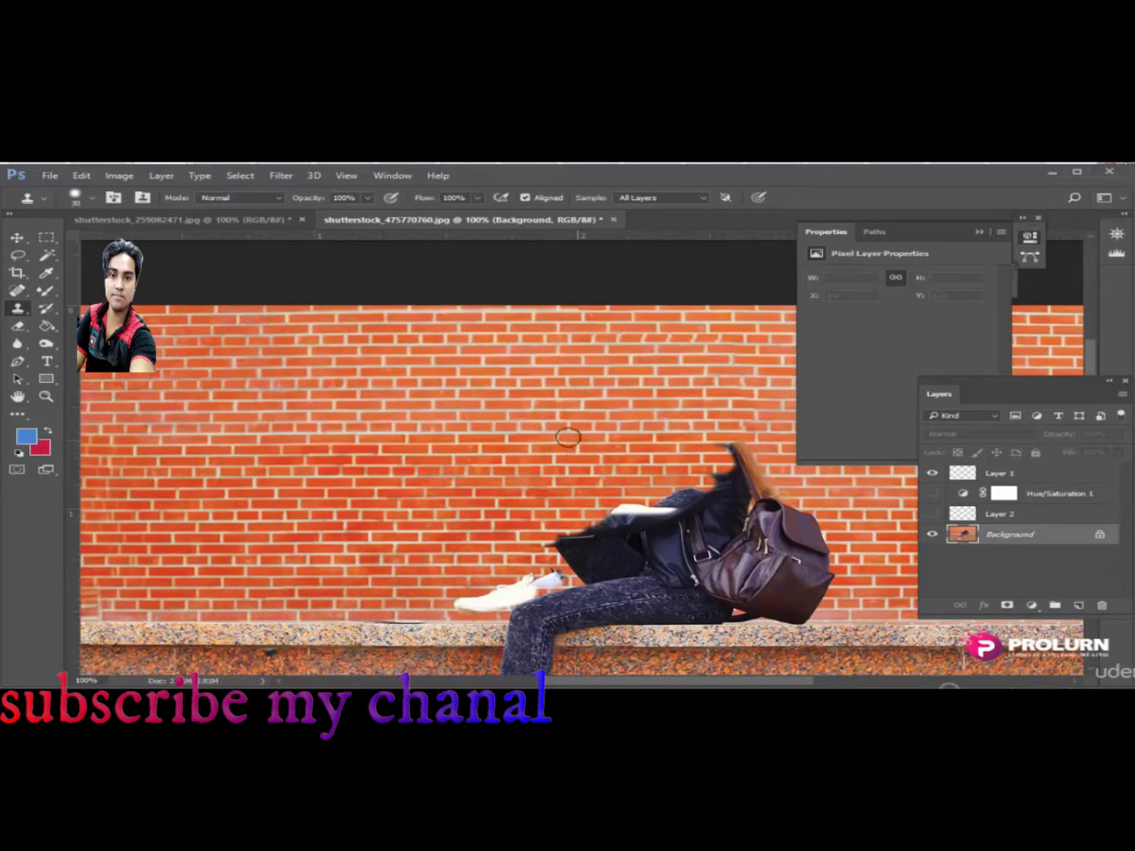
pyautogui.moveTo(778, 435)
pyautogui.mouseDown()
pyautogui.moveTo(745, 457)
pyautogui.moveTo(607, 483)
pyautogui.moveTo(780, 500)
pyautogui.moveTo(765, 520)
pyautogui.moveTo(788, 524)
pyautogui.mouseUp()
pyautogui.moveTo(788, 524); pyautogui.dragTo(615, 527)
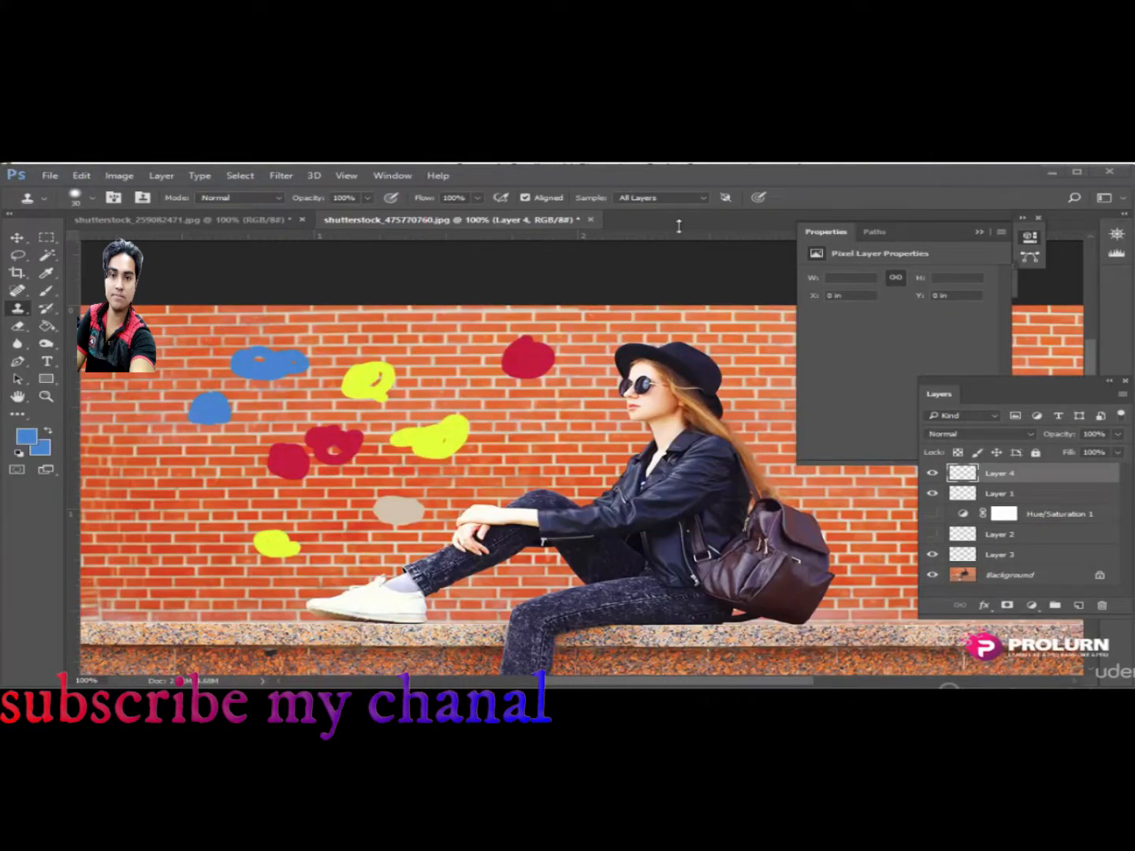
# - Try cloning the painted wall over the woman onto Layer 4 with sampling set to All Layers, and undo it
pyautogui.click(668, 199)
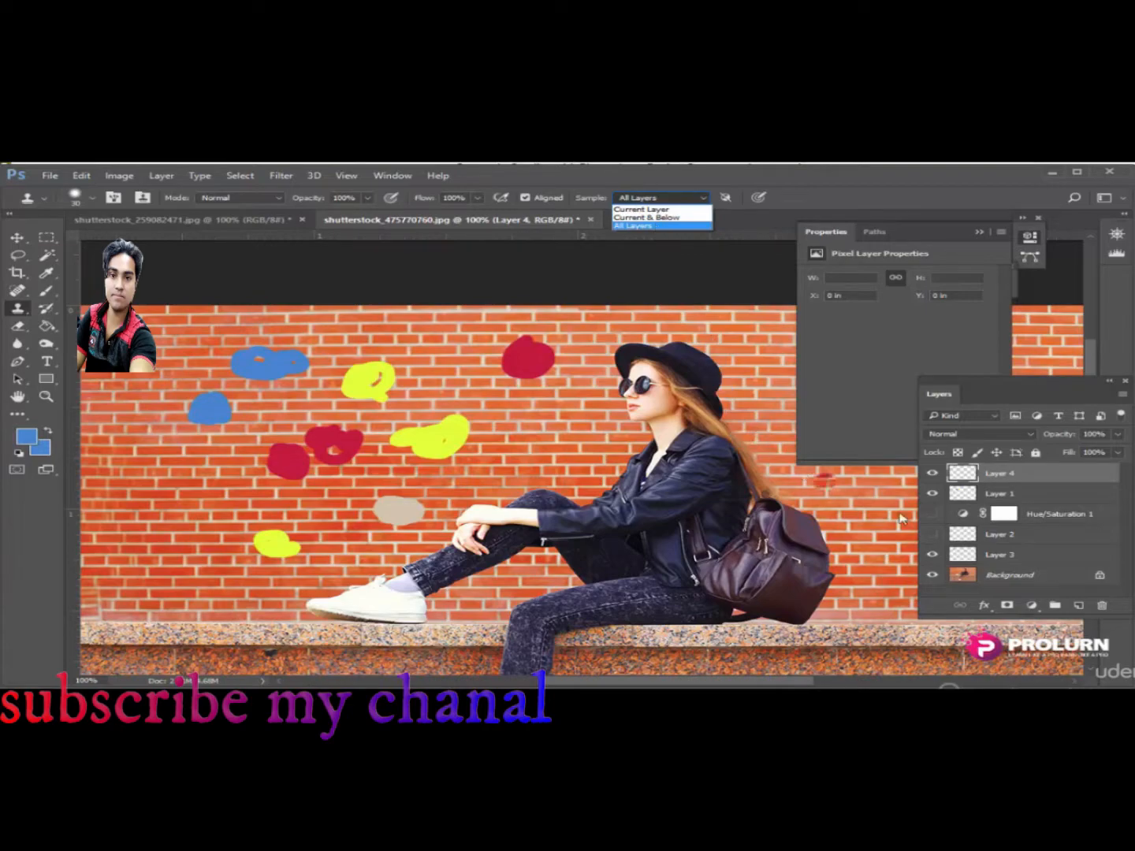
pyautogui.click(934, 495)
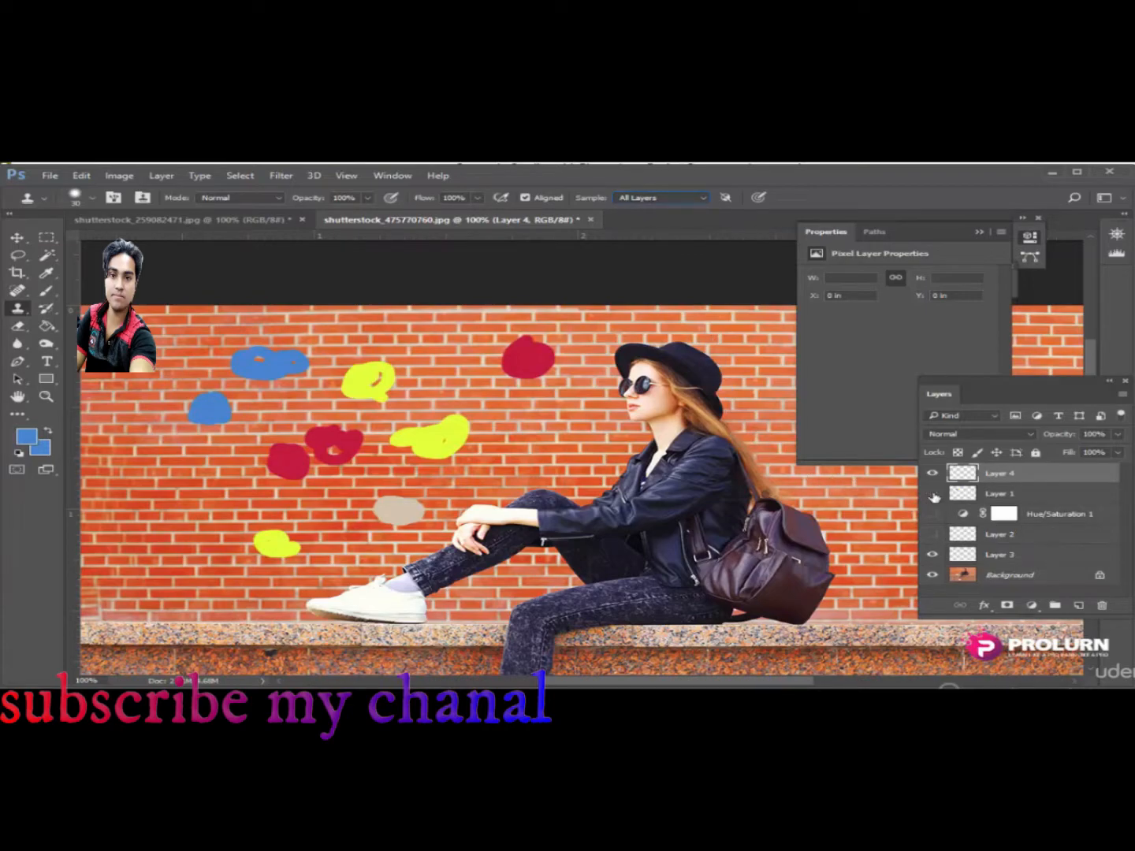
pyautogui.click(934, 494)
pyautogui.moveTo(653, 360)
pyautogui.mouseDown()
pyautogui.moveTo(691, 351)
pyautogui.moveTo(729, 379)
pyautogui.moveTo(736, 413)
pyautogui.moveTo(758, 422)
pyautogui.moveTo(732, 402)
pyautogui.moveTo(593, 353)
pyautogui.moveTo(613, 397)
pyautogui.moveTo(627, 385)
pyautogui.moveTo(703, 415)
pyautogui.moveTo(691, 423)
pyautogui.moveTo(694, 443)
pyautogui.moveTo(741, 515)
pyautogui.moveTo(738, 388)
pyautogui.moveTo(747, 457)
pyautogui.moveTo(856, 479)
pyautogui.moveTo(756, 464)
pyautogui.moveTo(750, 440)
pyautogui.moveTo(877, 484)
pyautogui.moveTo(773, 486)
pyautogui.moveTo(825, 450)
pyautogui.moveTo(734, 370)
pyautogui.moveTo(691, 356)
pyautogui.moveTo(700, 435)
pyautogui.moveTo(756, 493)
pyautogui.moveTo(776, 544)
pyautogui.moveTo(796, 560)
pyautogui.moveTo(781, 535)
pyautogui.moveTo(832, 545)
pyautogui.moveTo(816, 535)
pyautogui.moveTo(814, 512)
pyautogui.moveTo(823, 519)
pyautogui.moveTo(698, 493)
pyautogui.moveTo(710, 523)
pyautogui.moveTo(707, 446)
pyautogui.moveTo(743, 484)
pyautogui.moveTo(704, 502)
pyautogui.moveTo(654, 501)
pyautogui.moveTo(723, 535)
pyautogui.mouseUp()
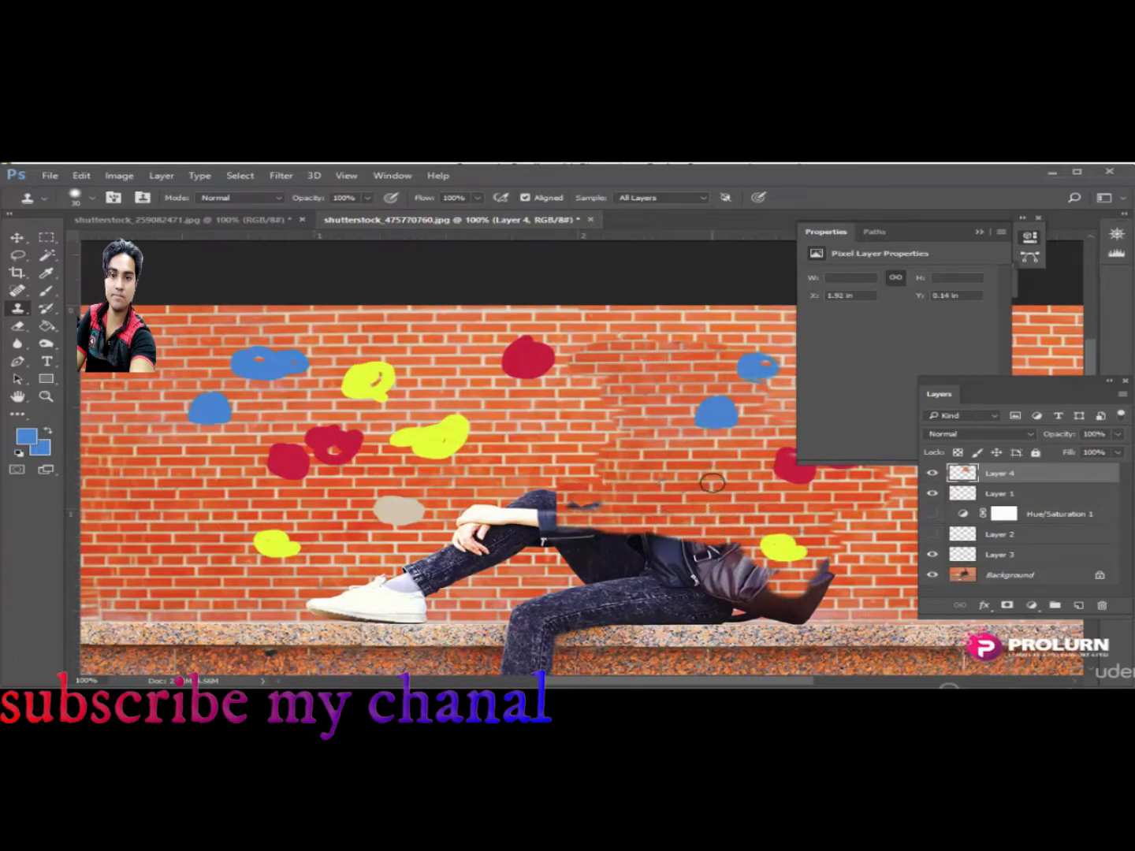
pyautogui.hotkey('ctrl', 'z')
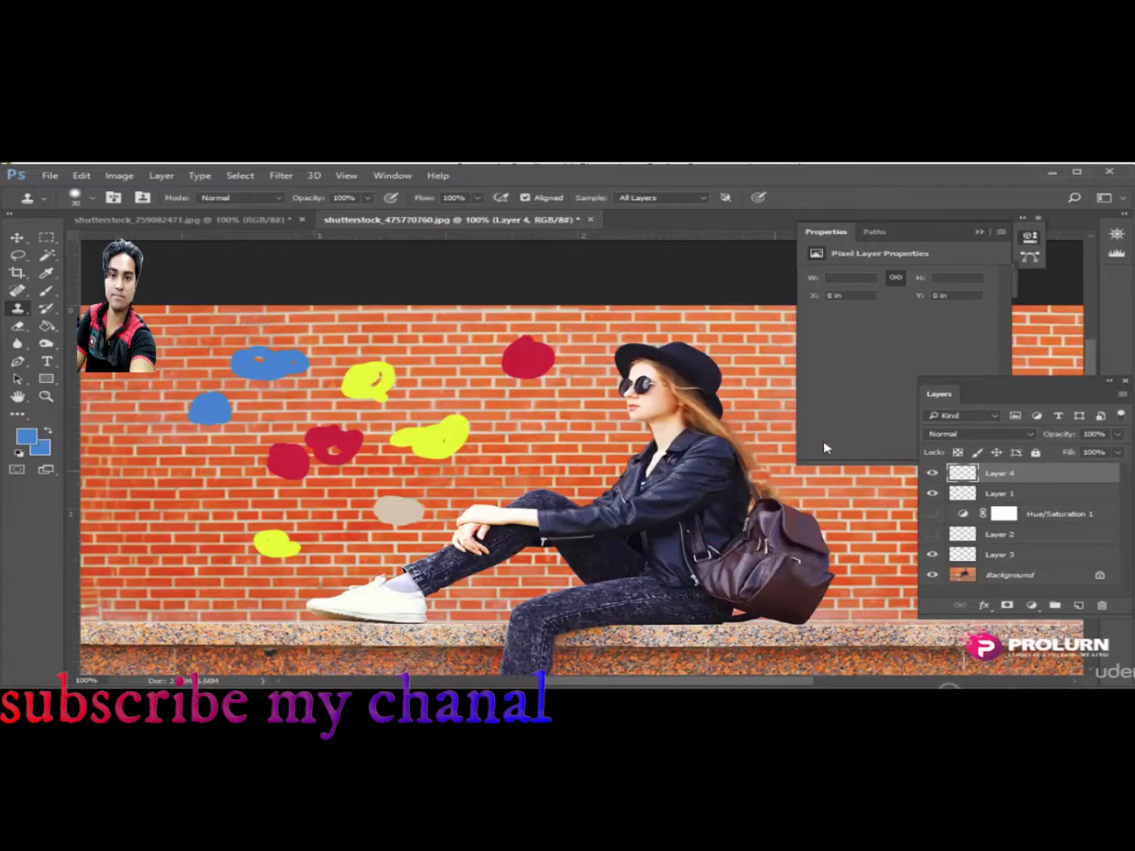
# - Try cloning bricks over the woman on the Background layer with sampling set to Current Layer, and undo it
pyautogui.click(655, 202)
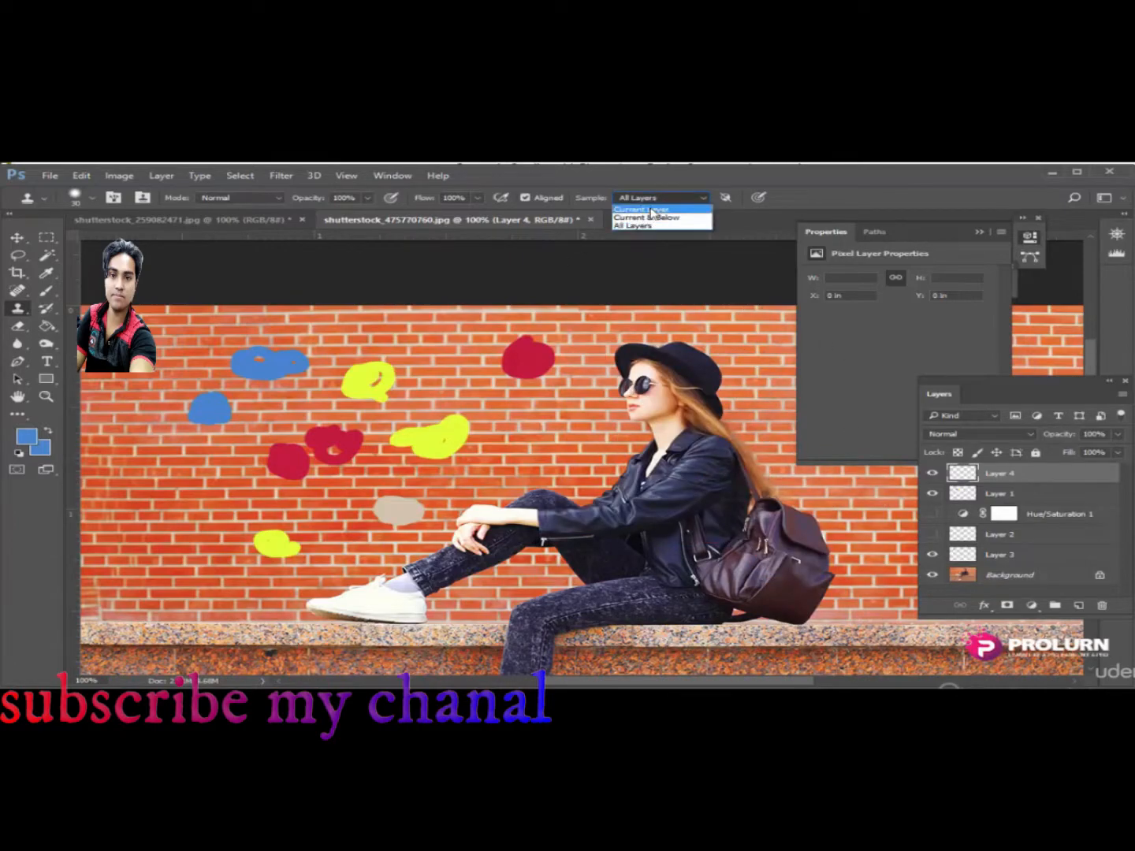
pyautogui.click(653, 203)
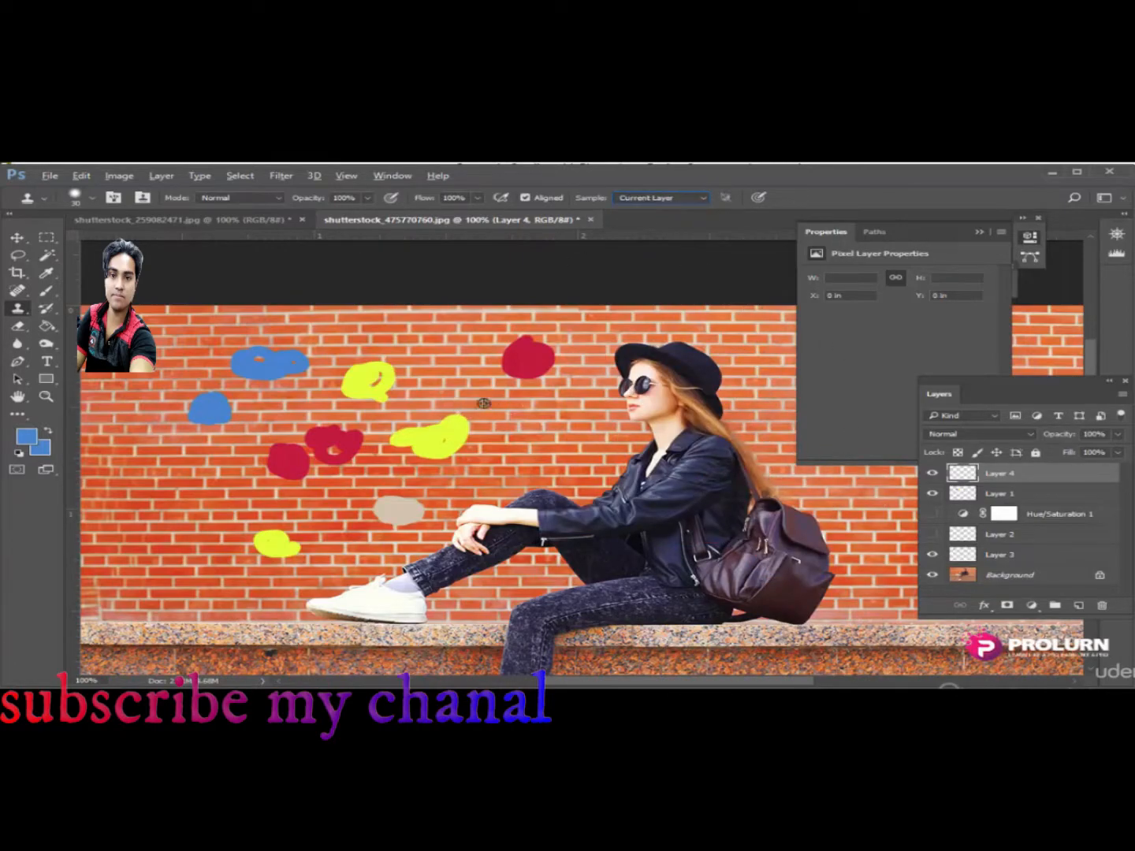
pyautogui.click(1012, 576)
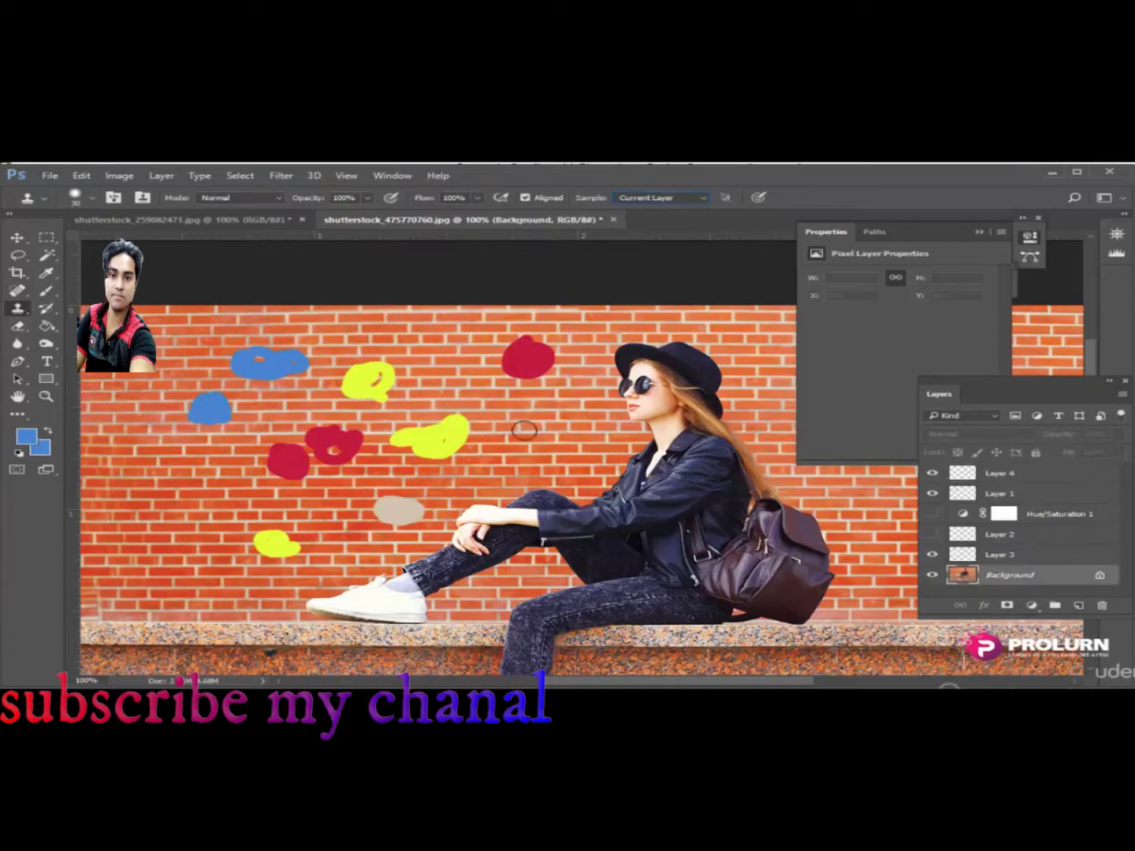
pyautogui.keyDown('alt'); pyautogui.click(434, 430); pyautogui.keyUp('alt')
pyautogui.moveTo(589, 426)
pyautogui.mouseDown()
pyautogui.moveTo(701, 434)
pyautogui.moveTo(685, 439)
pyautogui.moveTo(729, 468)
pyautogui.moveTo(725, 427)
pyautogui.moveTo(709, 421)
pyautogui.moveTo(714, 360)
pyautogui.moveTo(645, 345)
pyautogui.moveTo(684, 382)
pyautogui.moveTo(688, 423)
pyautogui.moveTo(651, 384)
pyautogui.moveTo(703, 386)
pyautogui.moveTo(690, 419)
pyautogui.moveTo(639, 453)
pyautogui.moveTo(689, 459)
pyautogui.moveTo(690, 394)
pyautogui.moveTo(648, 339)
pyautogui.moveTo(742, 369)
pyautogui.mouseUp()
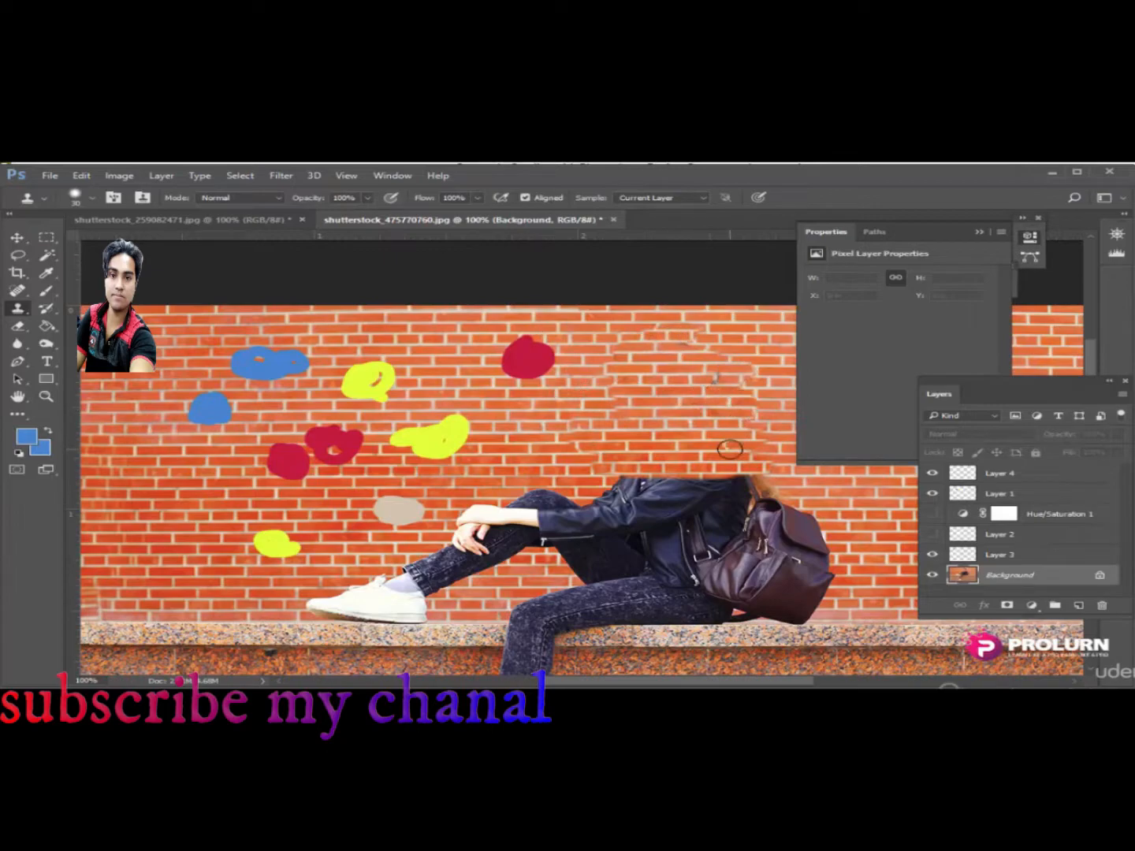
pyautogui.hotkey('ctrl', 'z')
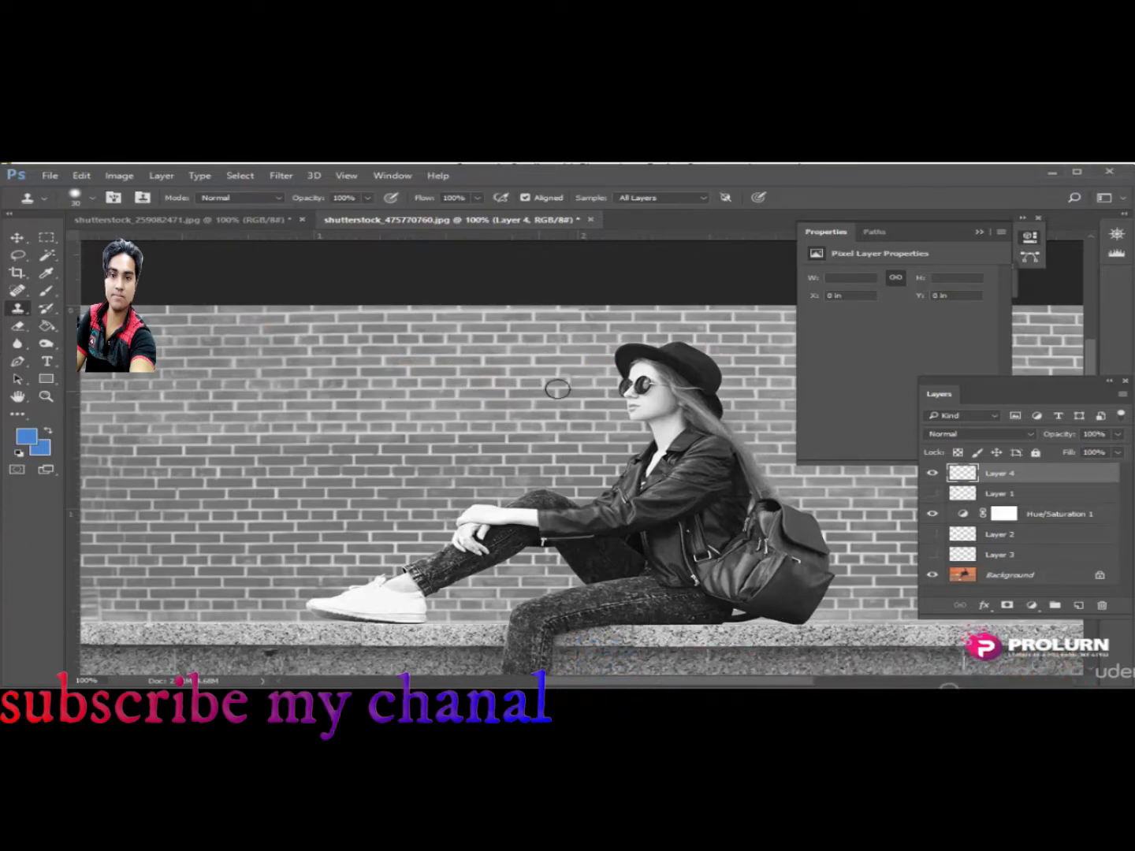
# - Try cloning bricks over the black-and-white woman on Layer 4, first including and then ignoring the adjustment layer
pyautogui.moveTo(583, 382)
pyautogui.mouseDown()
pyautogui.moveTo(708, 357)
pyautogui.moveTo(678, 350)
pyautogui.moveTo(680, 409)
pyautogui.moveTo(709, 442)
pyautogui.moveTo(702, 402)
pyautogui.moveTo(757, 413)
pyautogui.moveTo(810, 458)
pyautogui.mouseUp()
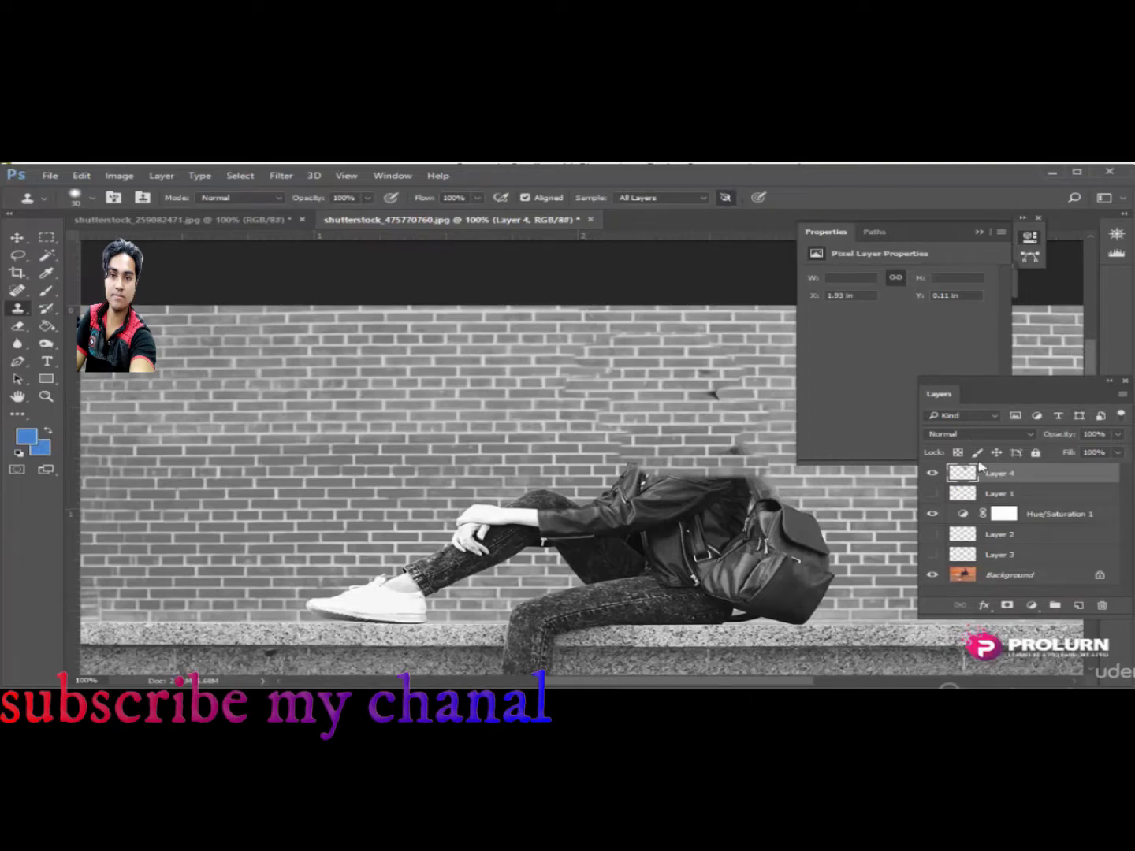
pyautogui.moveTo(980, 467); pyautogui.dragTo(449, 424)
pyautogui.hotkey('ctrl', 'alt', 'z')
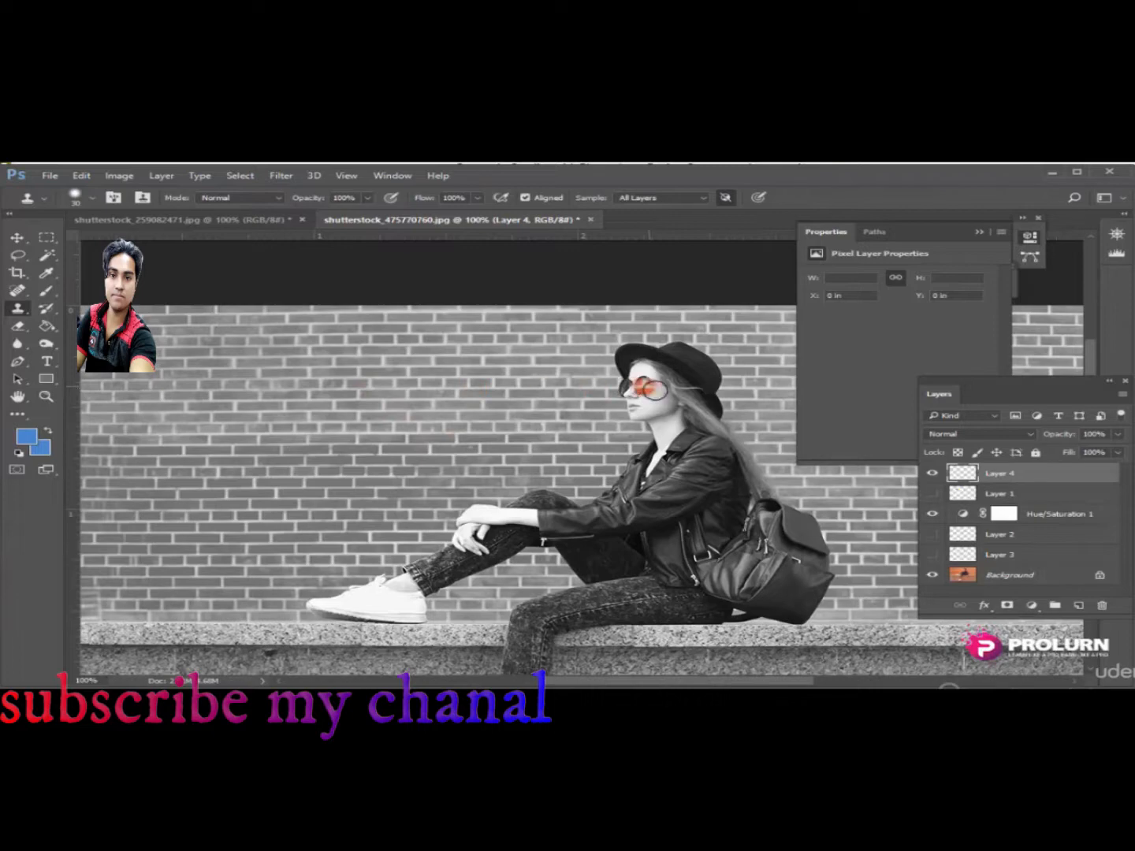
pyautogui.moveTo(653, 386)
pyautogui.mouseDown()
pyautogui.moveTo(603, 388)
pyautogui.moveTo(730, 383)
pyautogui.moveTo(707, 349)
pyautogui.moveTo(563, 342)
pyautogui.moveTo(748, 376)
pyautogui.moveTo(780, 403)
pyautogui.moveTo(788, 431)
pyautogui.mouseUp()
pyautogui.moveTo(686, 437)
pyautogui.mouseDown()
pyautogui.moveTo(606, 461)
pyautogui.moveTo(759, 462)
pyautogui.moveTo(552, 467)
pyautogui.moveTo(455, 502)
pyautogui.moveTo(636, 475)
pyautogui.moveTo(790, 494)
pyautogui.moveTo(337, 517)
pyautogui.moveTo(392, 540)
pyautogui.moveTo(379, 572)
pyautogui.moveTo(404, 595)
pyautogui.moveTo(370, 591)
pyautogui.mouseUp()
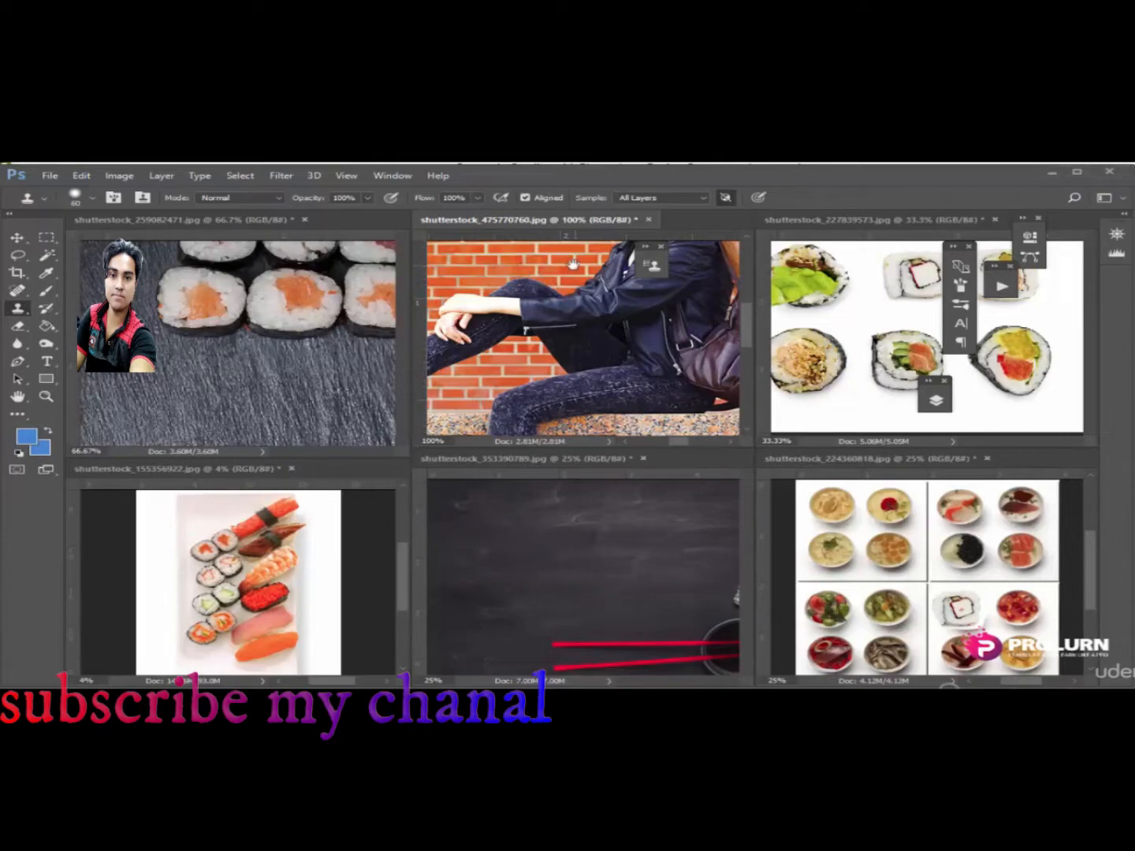
# - Bring the woman's upper body into view, show the Clone Source settings and place them clear of her photo
pyautogui.moveTo(566, 264)
pyautogui.mouseDown()
pyautogui.moveTo(590, 294)
pyautogui.moveTo(589, 308)
pyautogui.moveTo(556, 265)
pyautogui.moveTo(579, 328)
pyautogui.mouseUp()
pyautogui.click(579, 334)
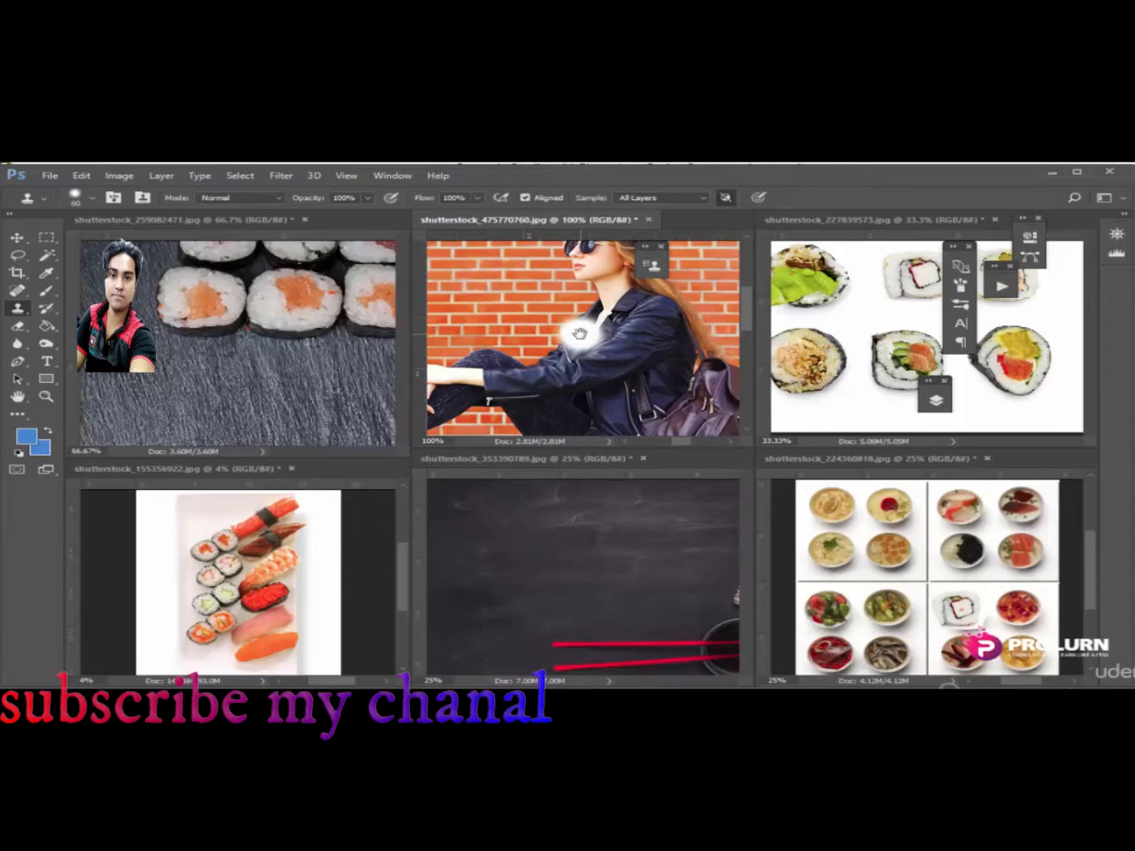
pyautogui.click(388, 176)
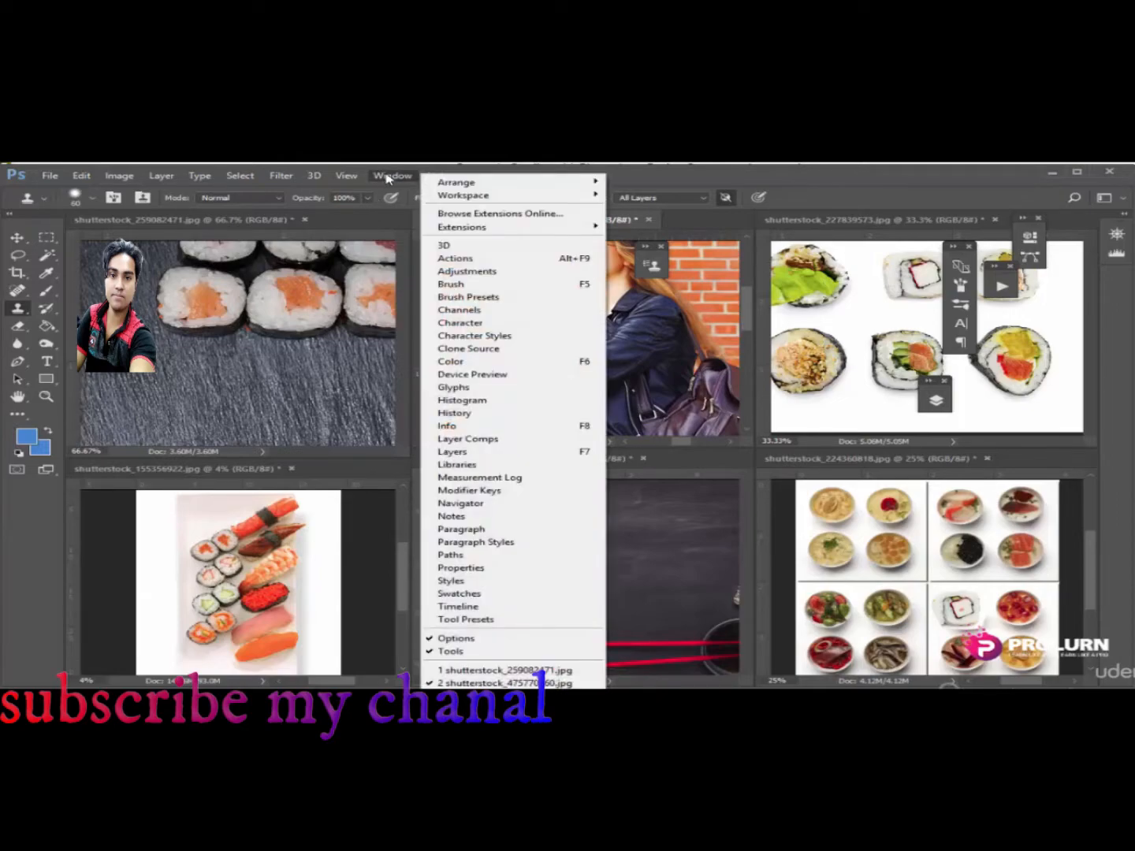
pyautogui.click(486, 354)
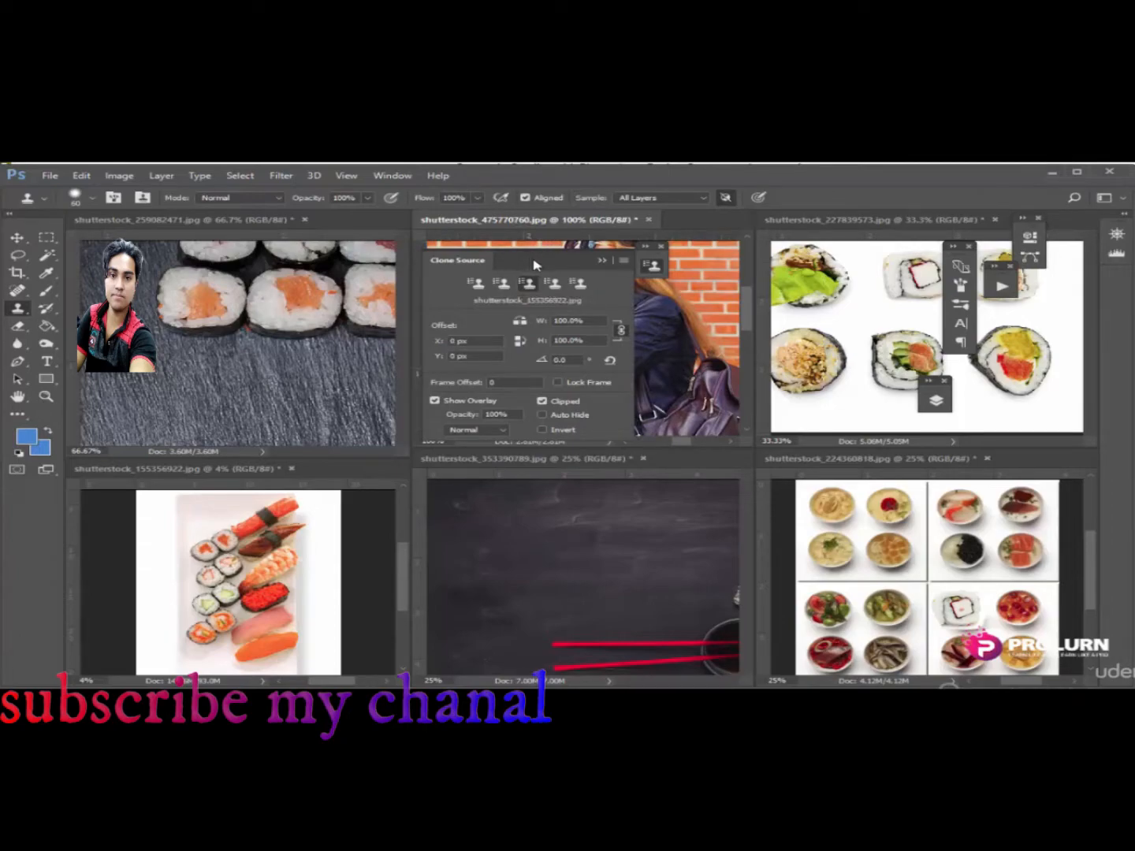
pyautogui.moveTo(534, 265)
pyautogui.mouseDown()
pyautogui.moveTo(924, 261)
pyautogui.moveTo(936, 186)
pyautogui.moveTo(925, 197)
pyautogui.mouseUp()
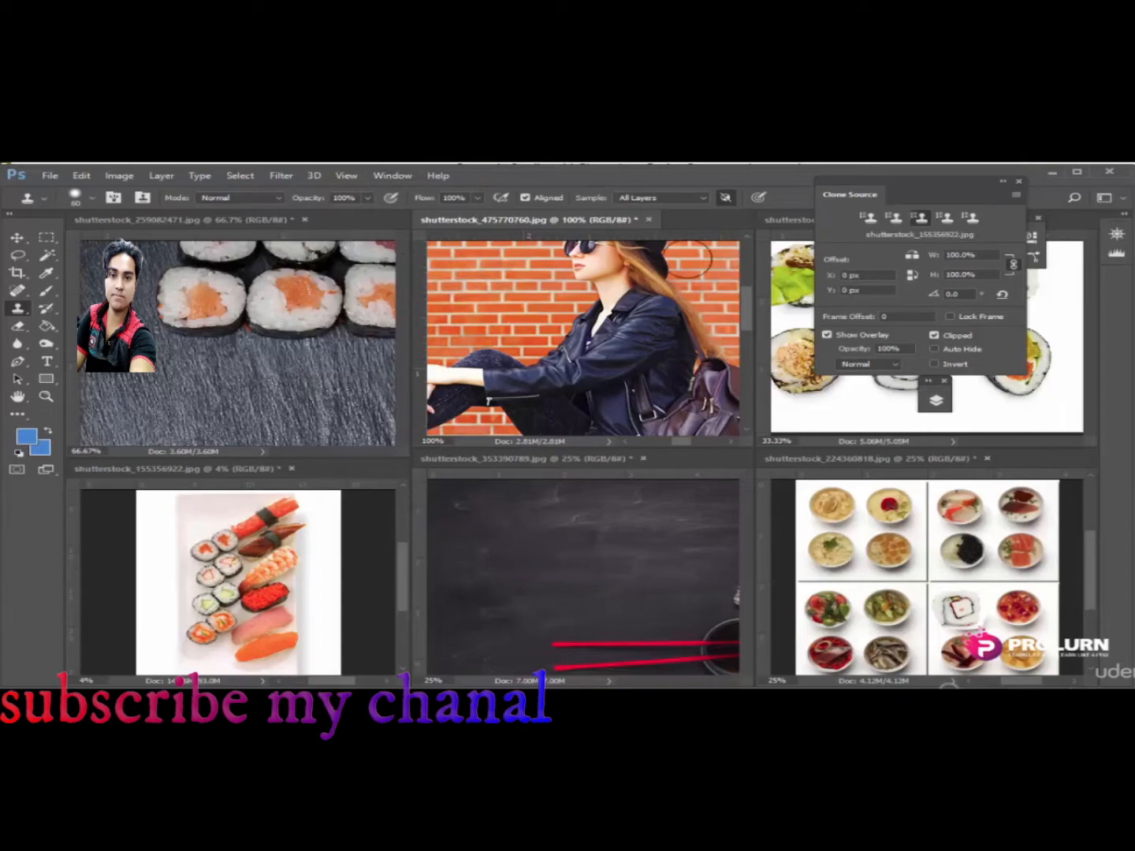
# - Arrange the open documents in the 6-up layout
pyautogui.click(394, 175)
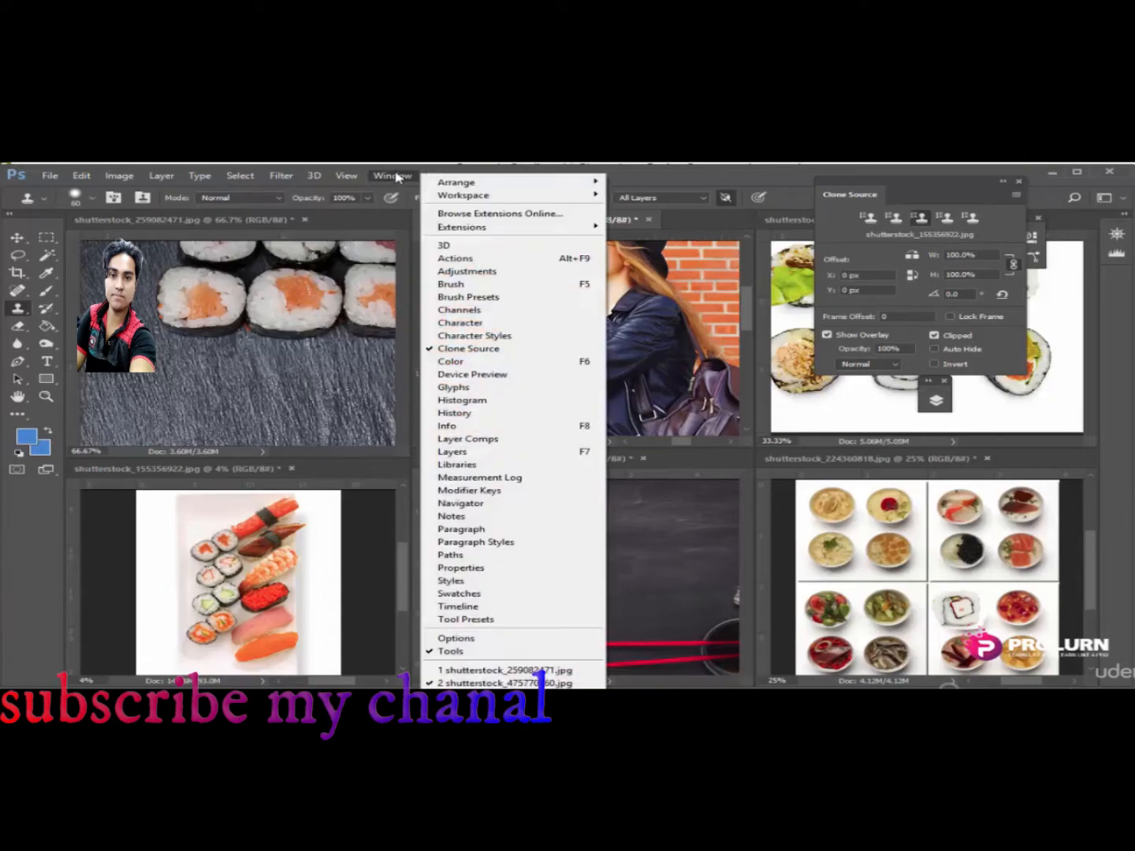
pyautogui.moveTo(453, 182)
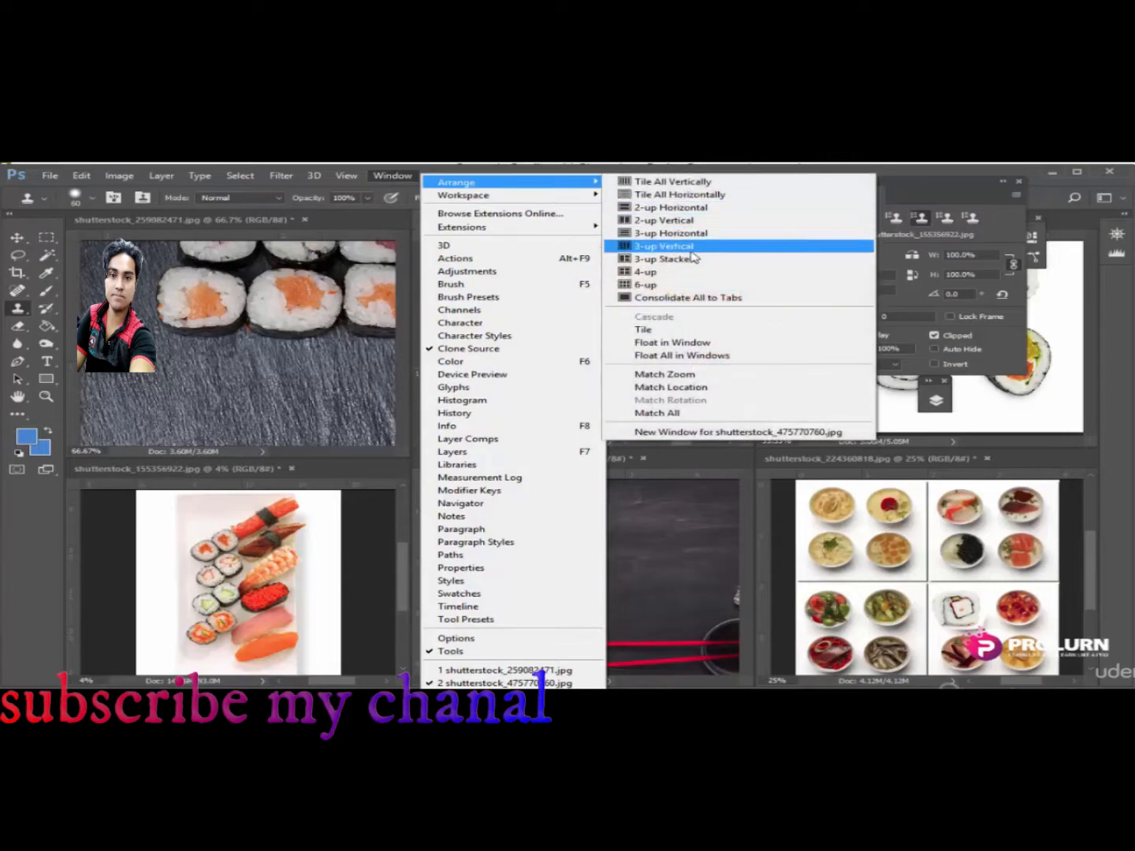
pyautogui.click(646, 287)
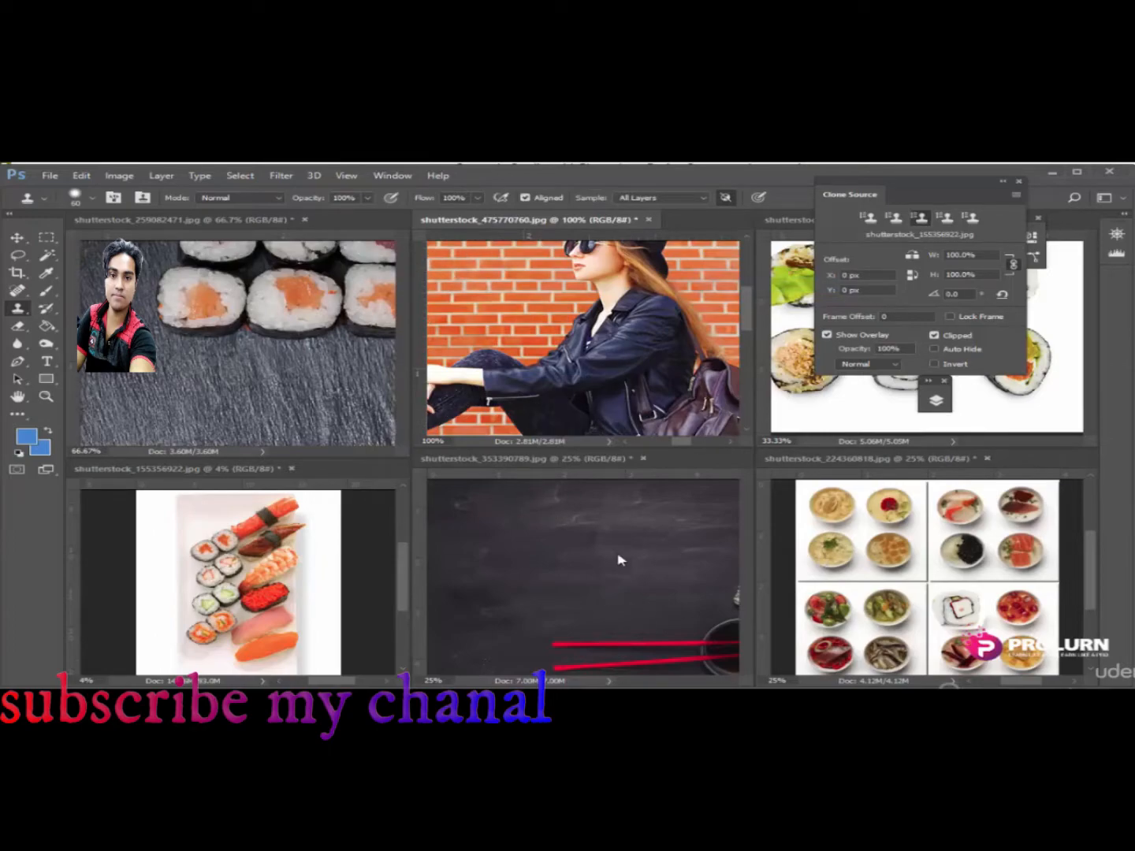
# - Sample the upper-left bowl in shutterstock_224360818.jpg as the first clone source and paint it onto the chalkboard's upper left in shutterstock_353390789.jpg
pyautogui.click(868, 217)
pyautogui.click(842, 513)
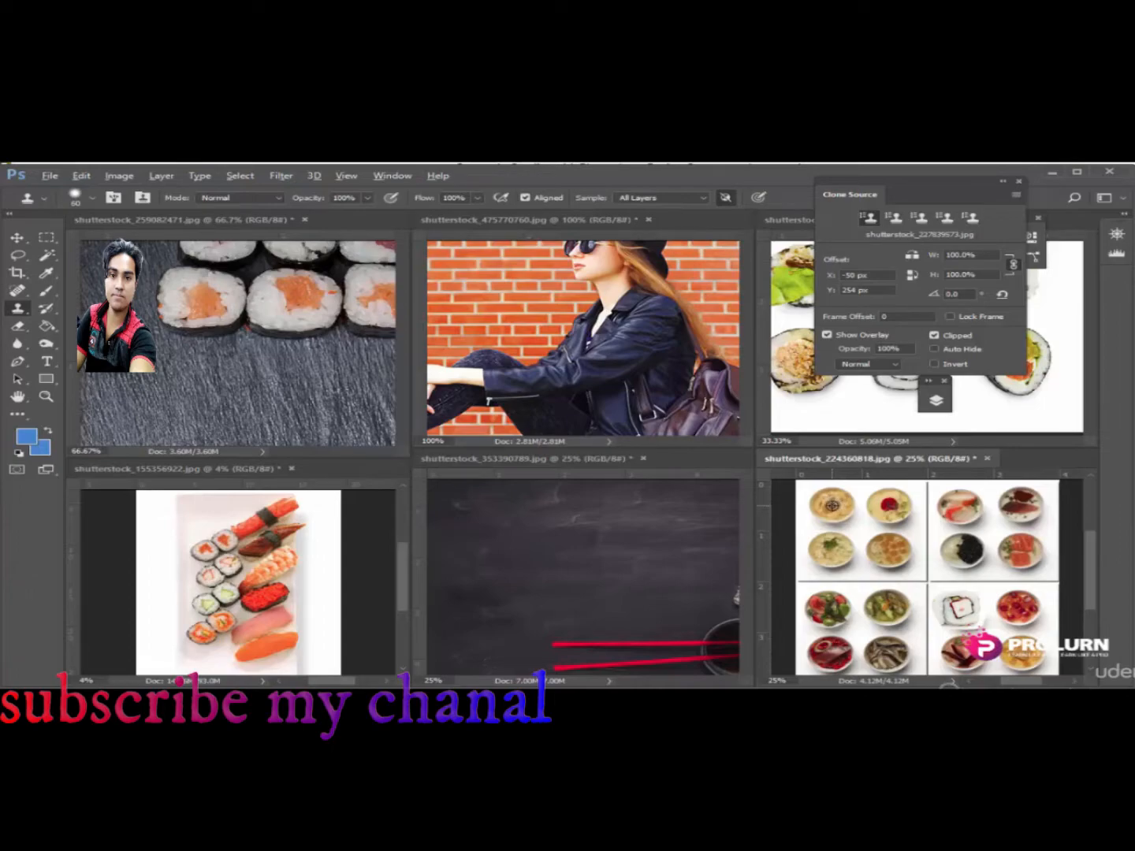
pyautogui.keyDown('alt'); pyautogui.click(834, 504); pyautogui.keyUp('alt')
pyautogui.click(662, 547)
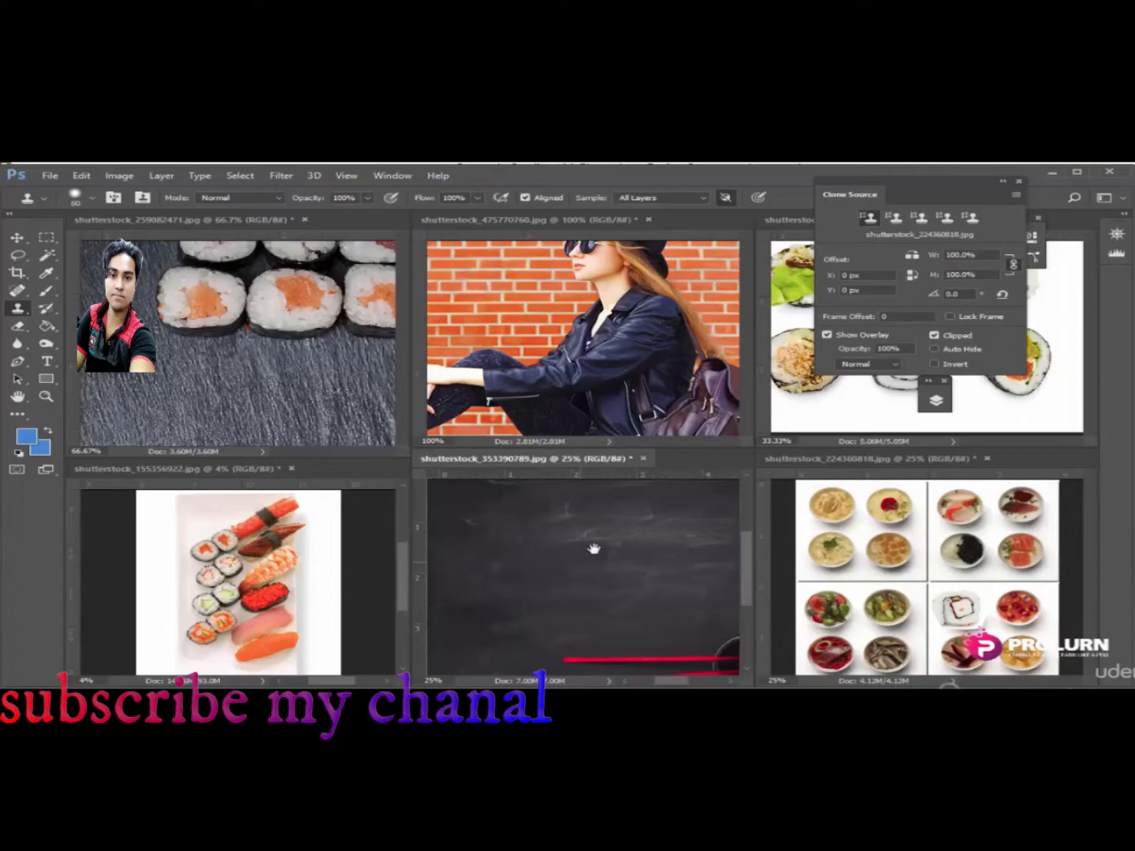
pyautogui.moveTo(593, 549)
pyautogui.mouseDown()
pyautogui.moveTo(572, 489)
pyautogui.moveTo(563, 570)
pyautogui.moveTo(544, 539)
pyautogui.moveTo(556, 513)
pyautogui.moveTo(504, 507)
pyautogui.moveTo(505, 520)
pyautogui.moveTo(513, 496)
pyautogui.moveTo(485, 495)
pyautogui.moveTo(529, 509)
pyautogui.moveTo(493, 513)
pyautogui.mouseUp()
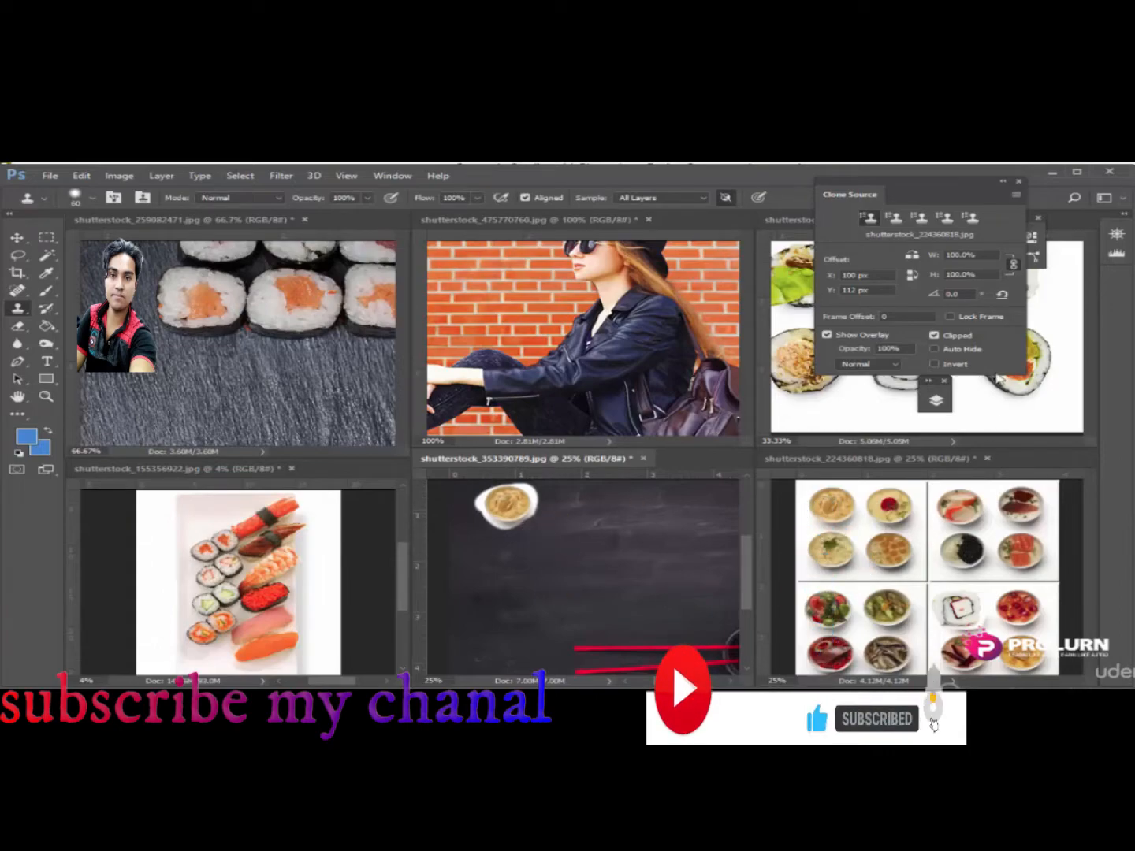
# - Sample the front-left salmon sushi roll in shutterstock_259082471.jpg as the second clone source
pyautogui.click(895, 221)
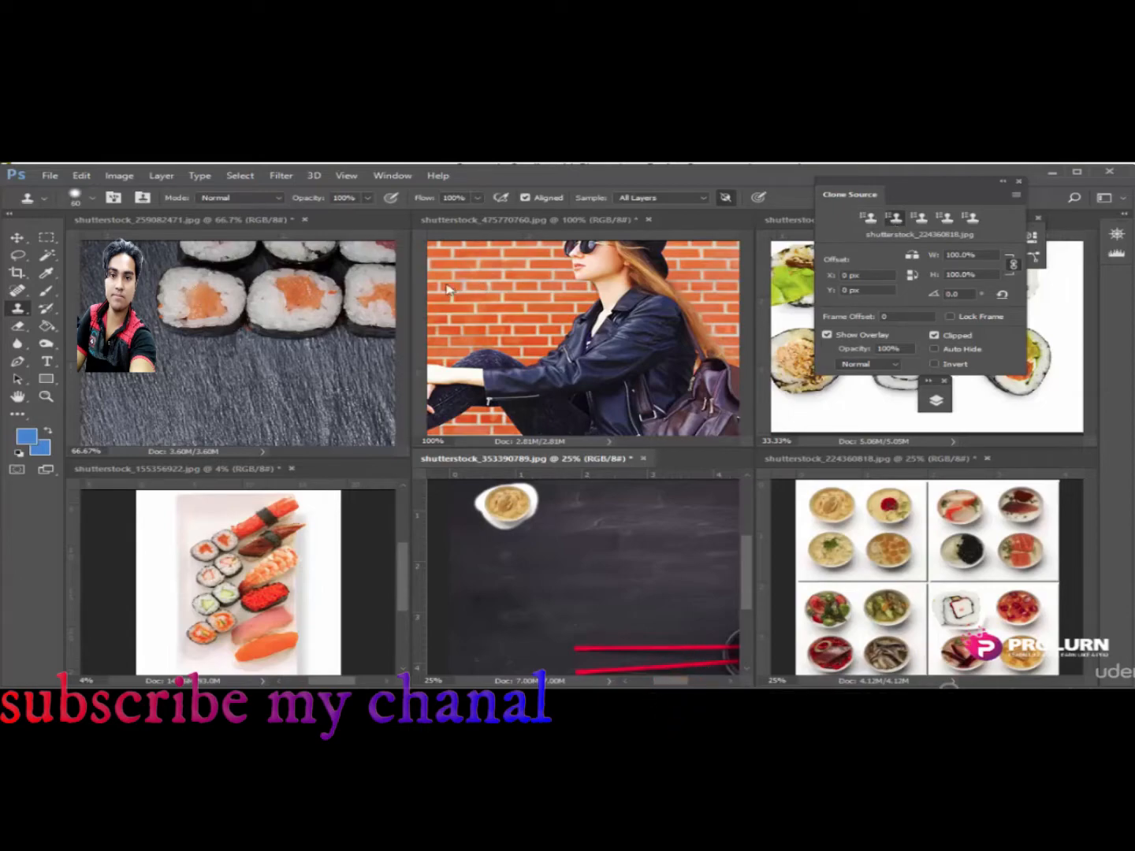
pyautogui.click(186, 291)
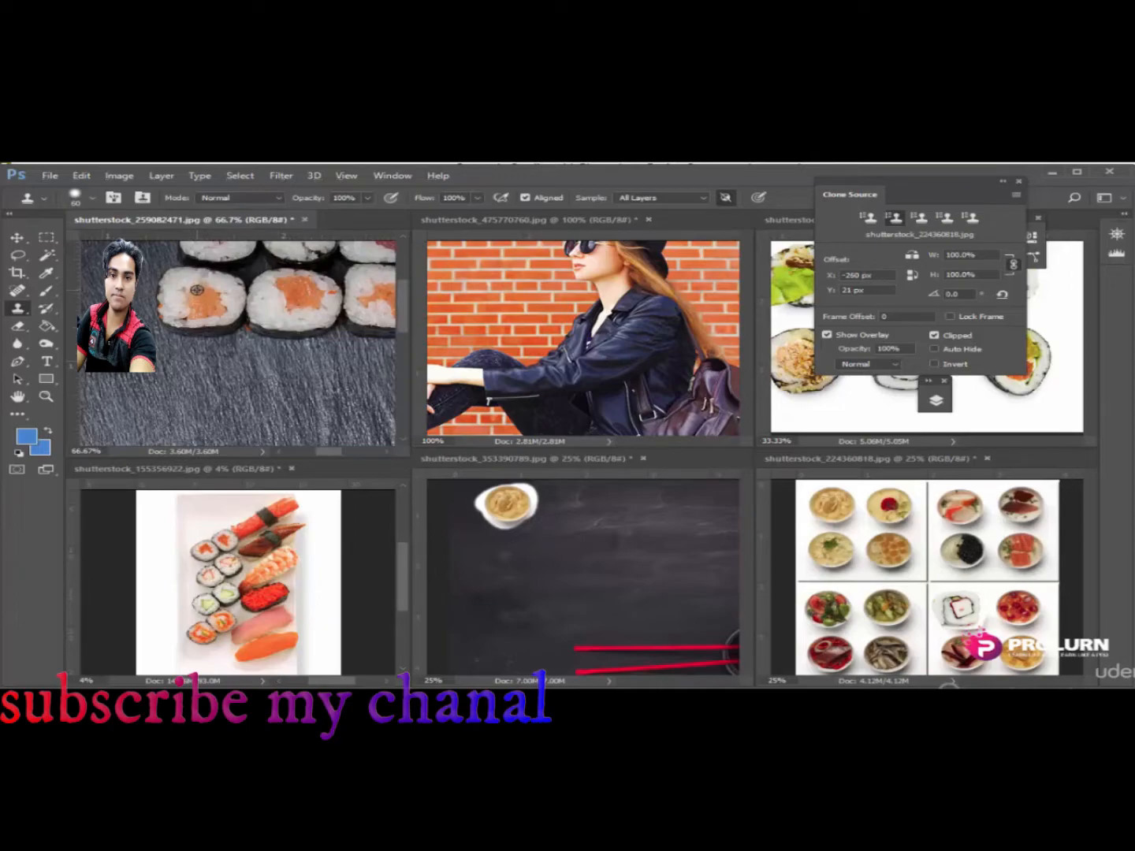
pyautogui.keyDown('alt'); pyautogui.click(197, 290); pyautogui.keyUp('alt')
# - Sample the lower middle sushi roll in shutterstock_227839573.jpg as the third clone source and paint it beside the bowl on the chalkboard
pyautogui.click(862, 416)
pyautogui.moveTo(914, 187); pyautogui.dragTo(585, 186)
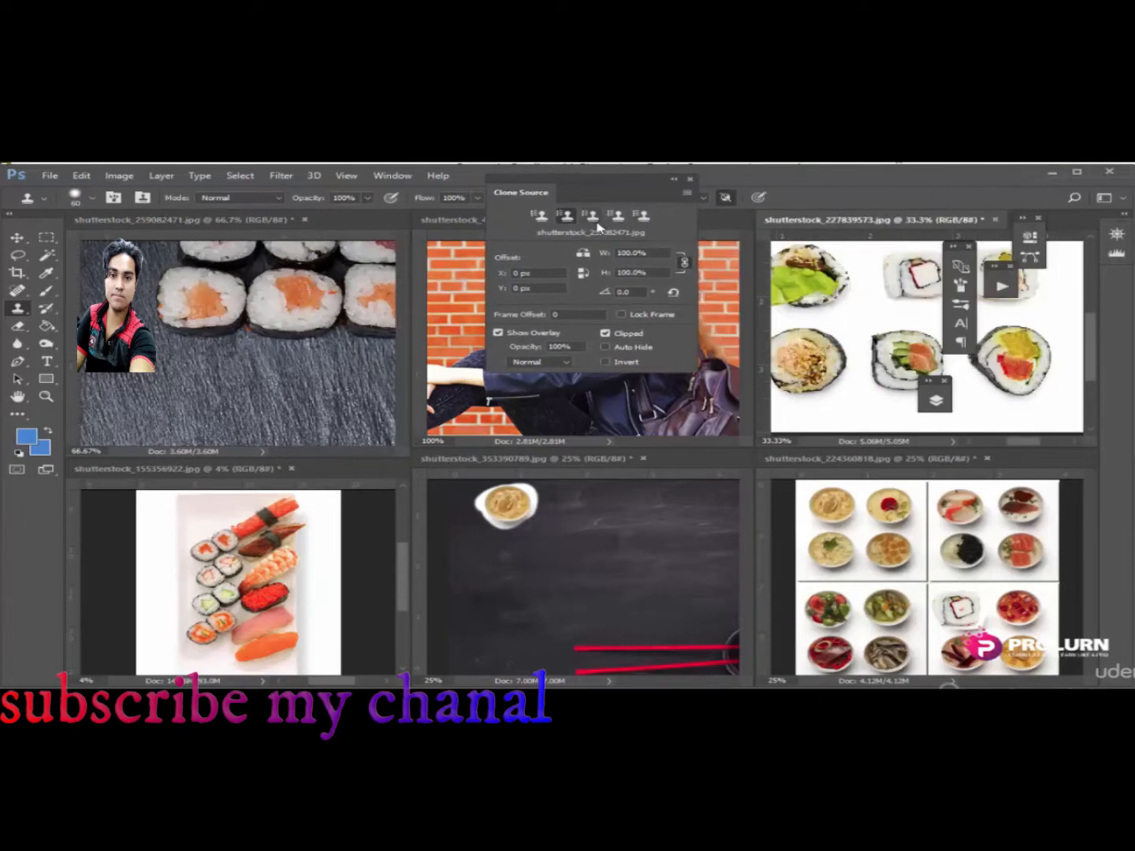
pyautogui.click(590, 215)
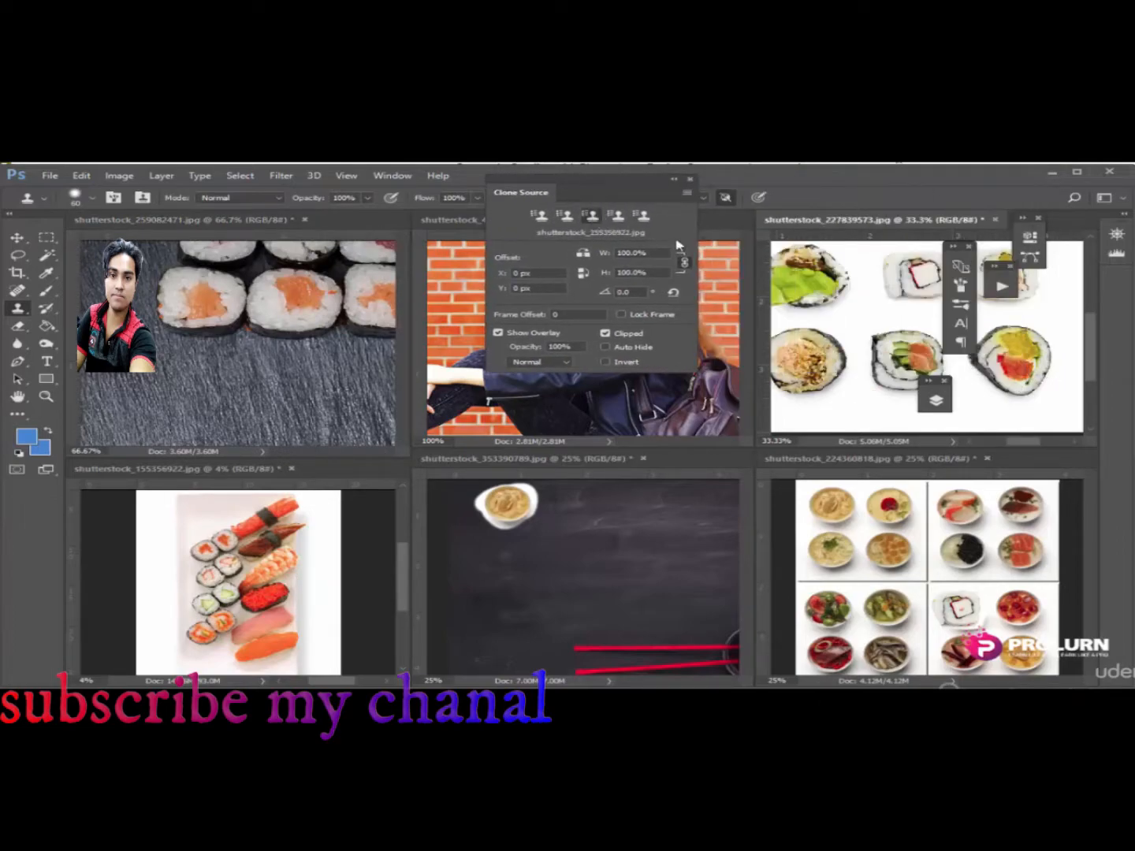
pyautogui.keyDown('alt'); pyautogui.click(910, 357); pyautogui.keyUp('alt')
pyautogui.click(670, 458)
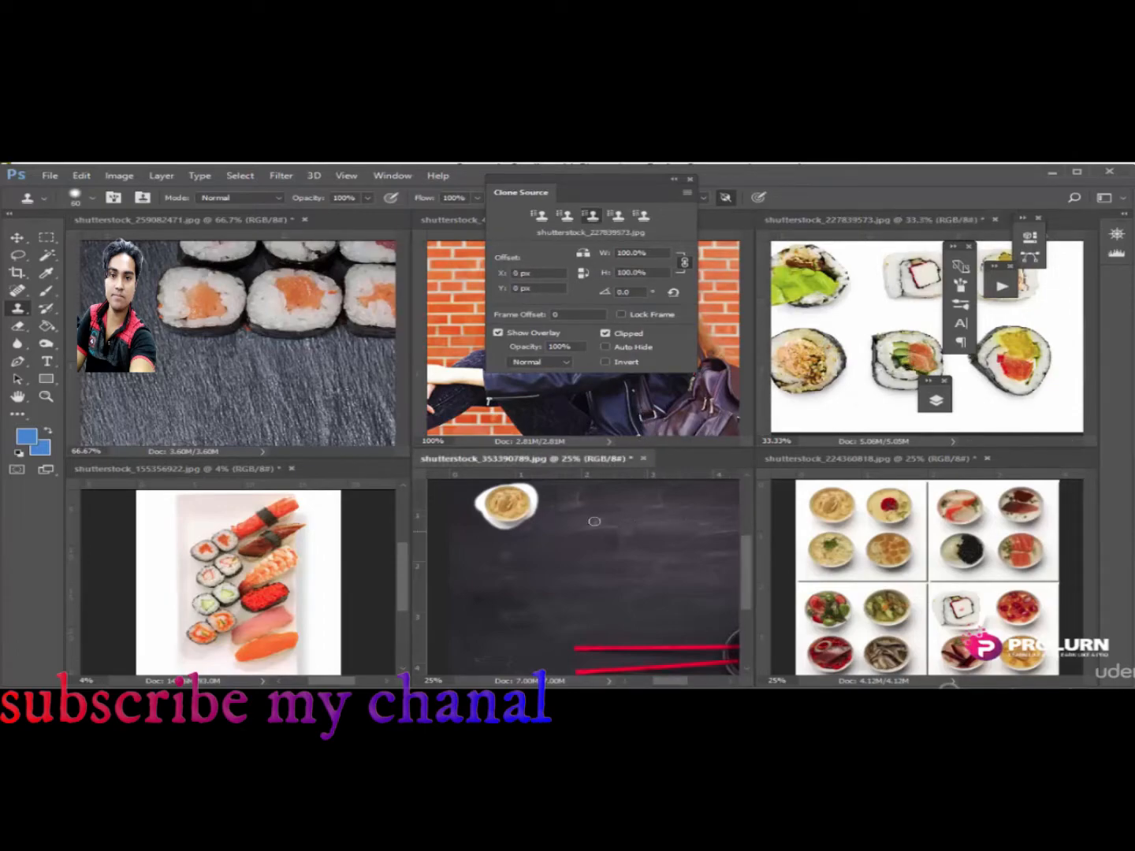
pyautogui.moveTo(593, 519)
pyautogui.mouseDown()
pyautogui.moveTo(609, 494)
pyautogui.moveTo(621, 501)
pyautogui.moveTo(582, 508)
pyautogui.moveTo(593, 492)
pyautogui.moveTo(574, 496)
pyautogui.moveTo(583, 487)
pyautogui.moveTo(571, 513)
pyautogui.moveTo(597, 521)
pyautogui.moveTo(561, 520)
pyautogui.moveTo(599, 531)
pyautogui.mouseUp()
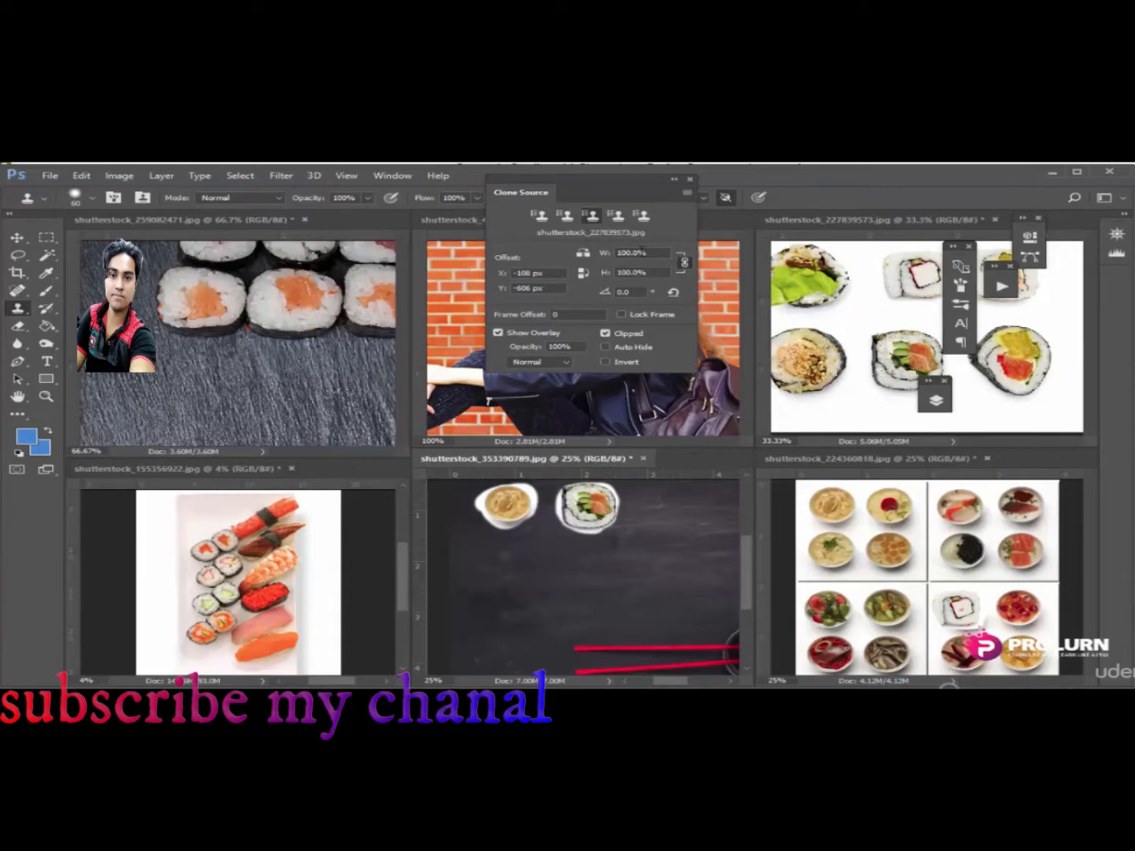
# - Paint the salmon sushi roll from the second clone source onto the chalkboard, to the right of the cloned avocado roll
pyautogui.click(564, 216)
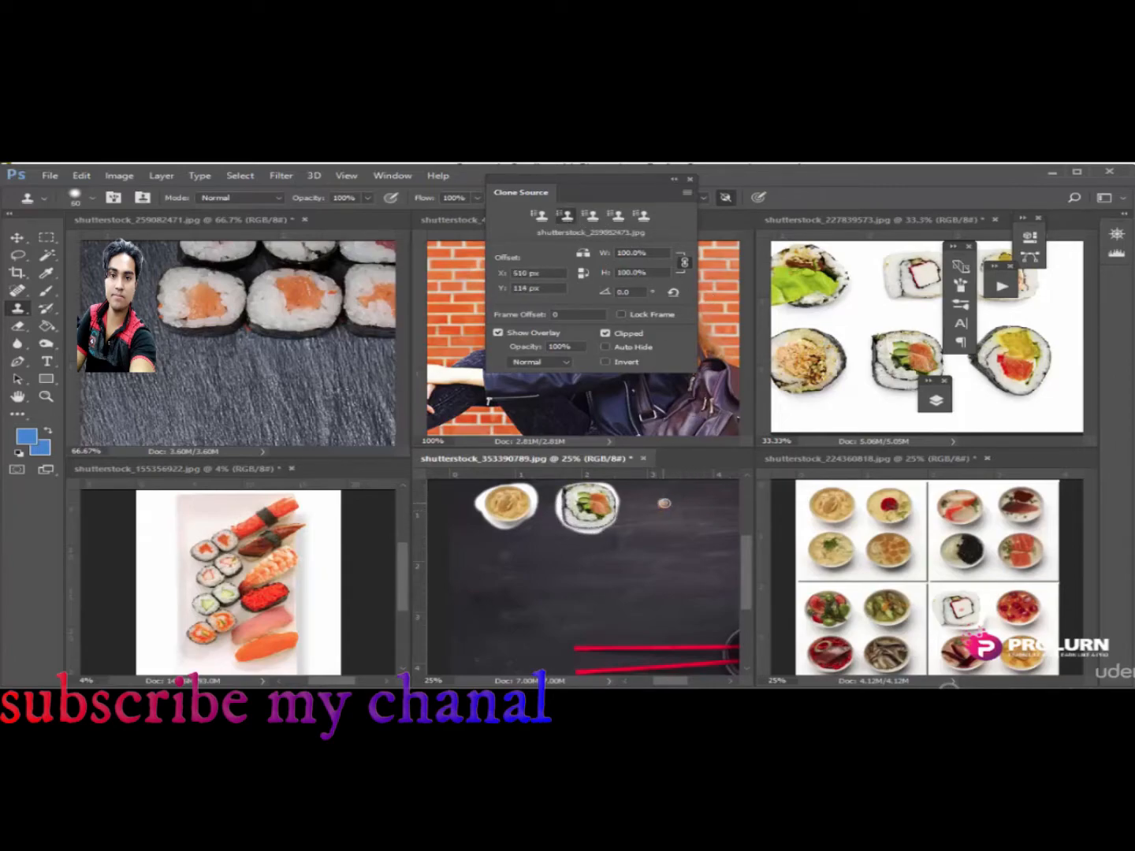
pyautogui.moveTo(665, 502)
pyautogui.mouseDown()
pyautogui.moveTo(684, 509)
pyautogui.moveTo(659, 514)
pyautogui.moveTo(694, 504)
pyautogui.moveTo(679, 490)
pyautogui.moveTo(703, 516)
pyautogui.mouseUp()
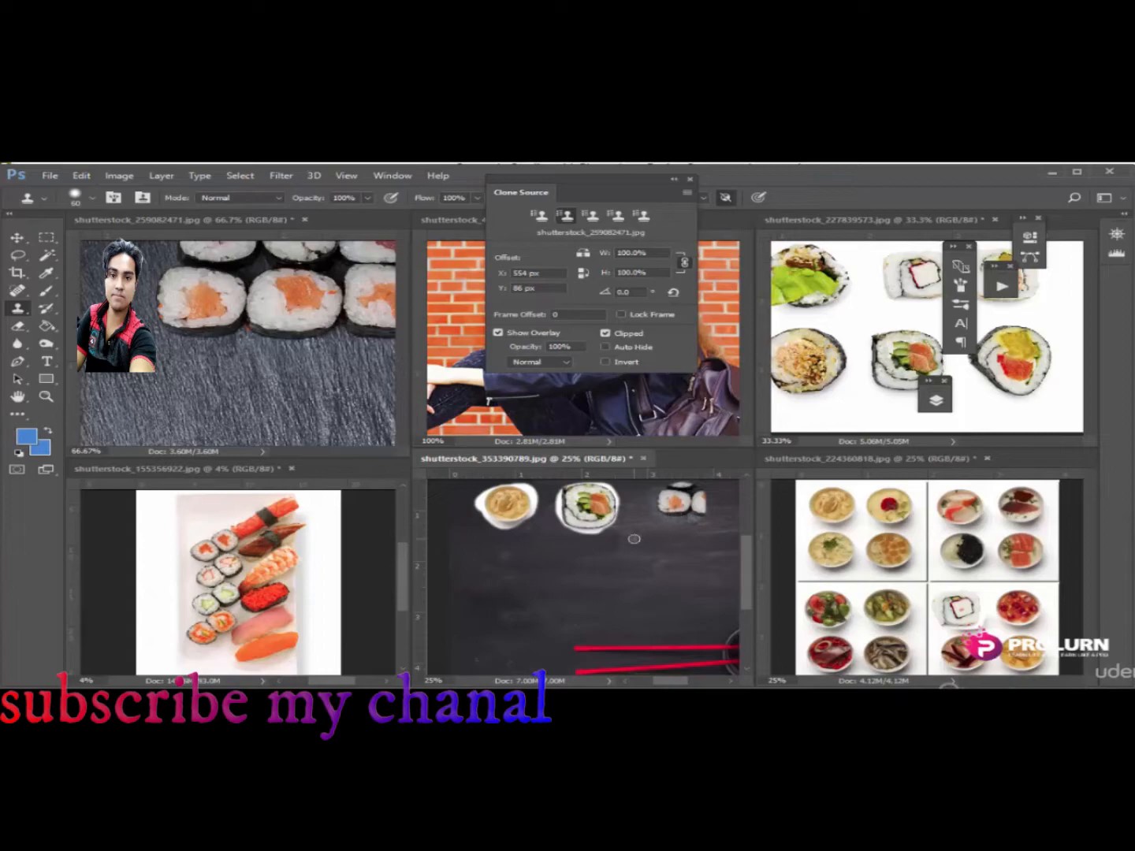
# - Add a new layer to shutterstock_353390789.jpg and paint the orange-topped bowl onto it, sampled from shutterstock_224360818.jpg as the third clone source
pyautogui.click(935, 400)
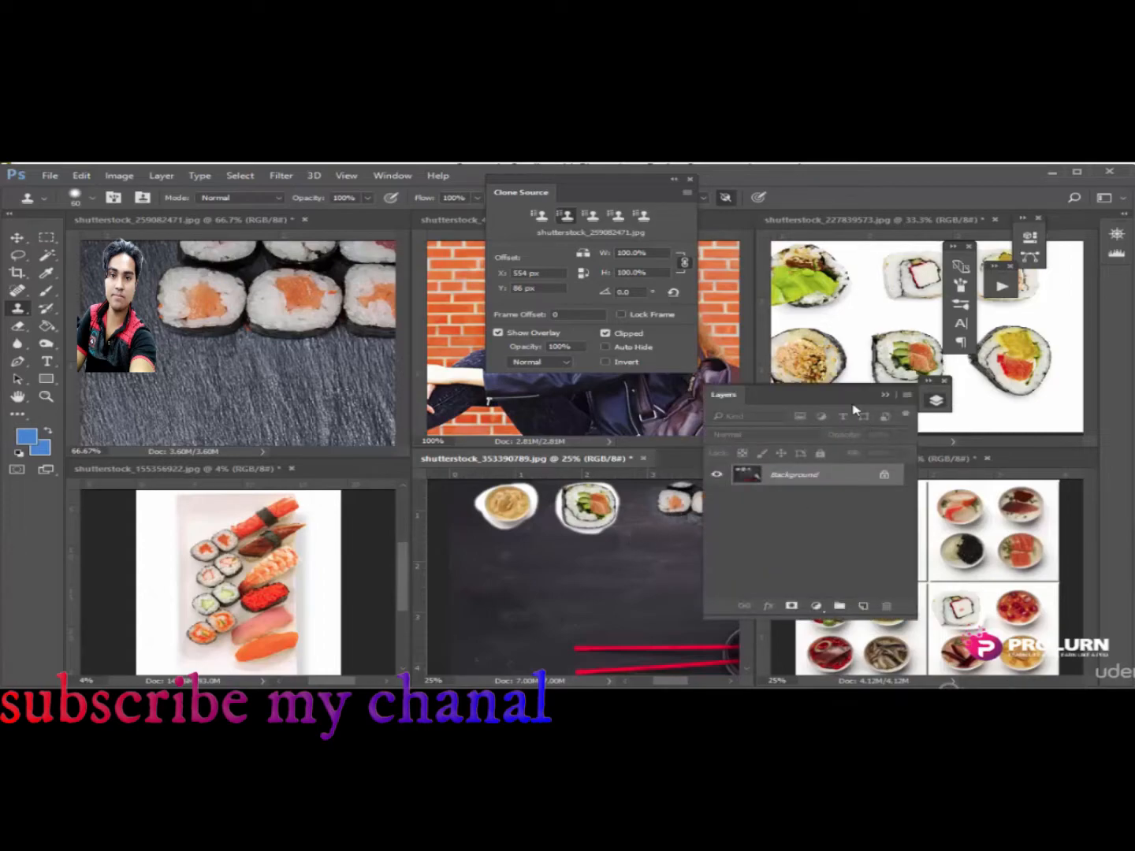
pyautogui.moveTo(840, 392); pyautogui.dragTo(958, 234)
pyautogui.click(979, 448)
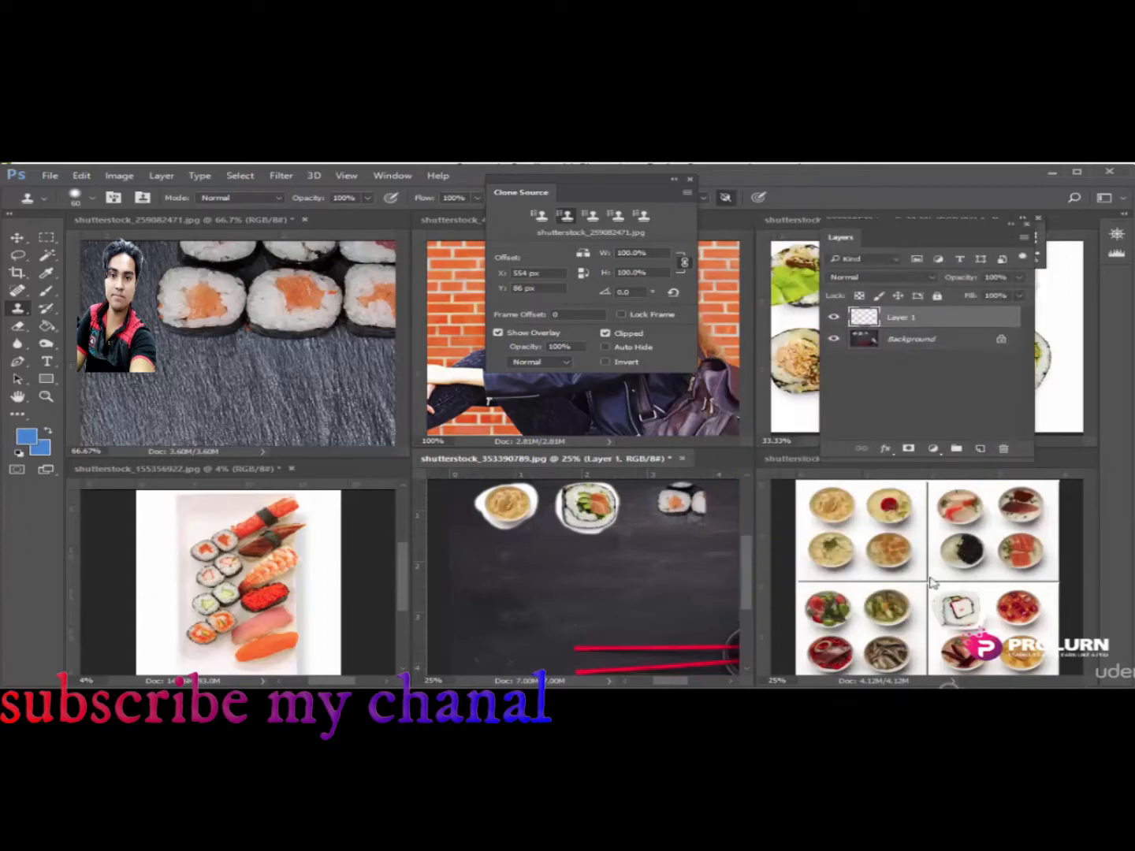
pyautogui.click(588, 221)
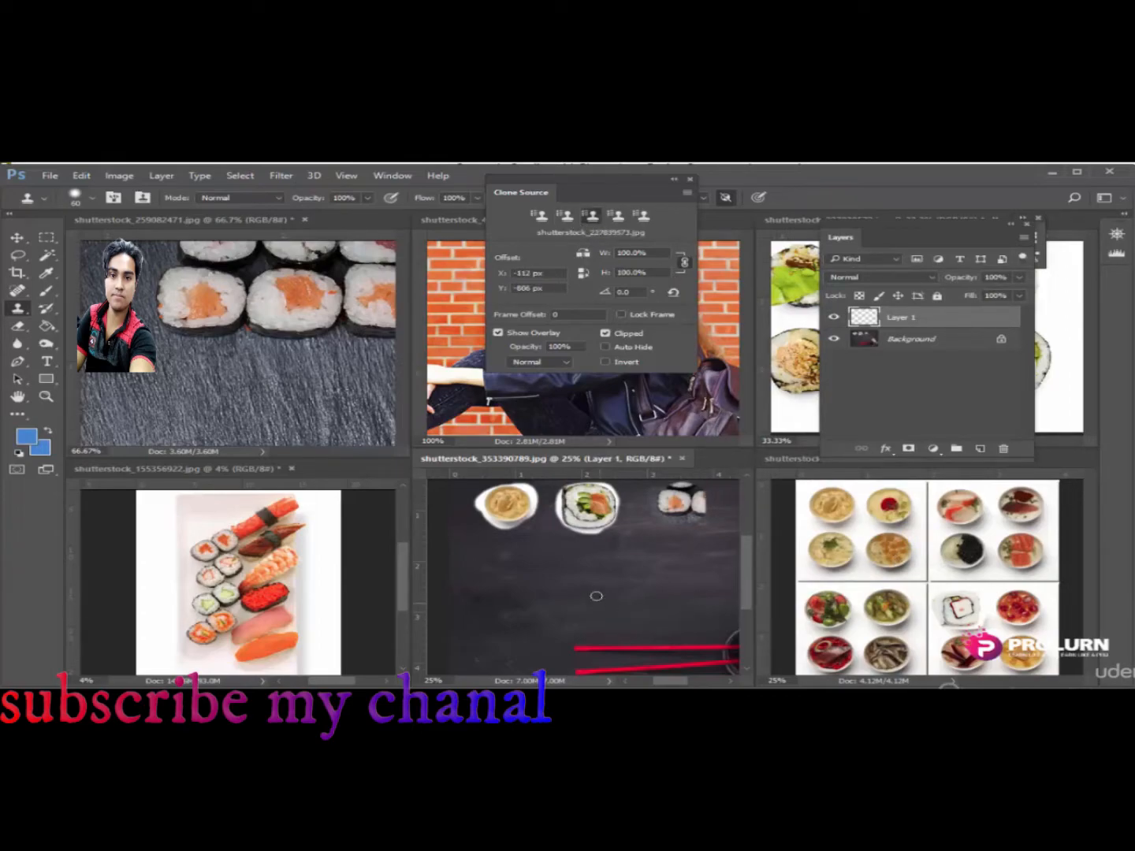
pyautogui.click(895, 554)
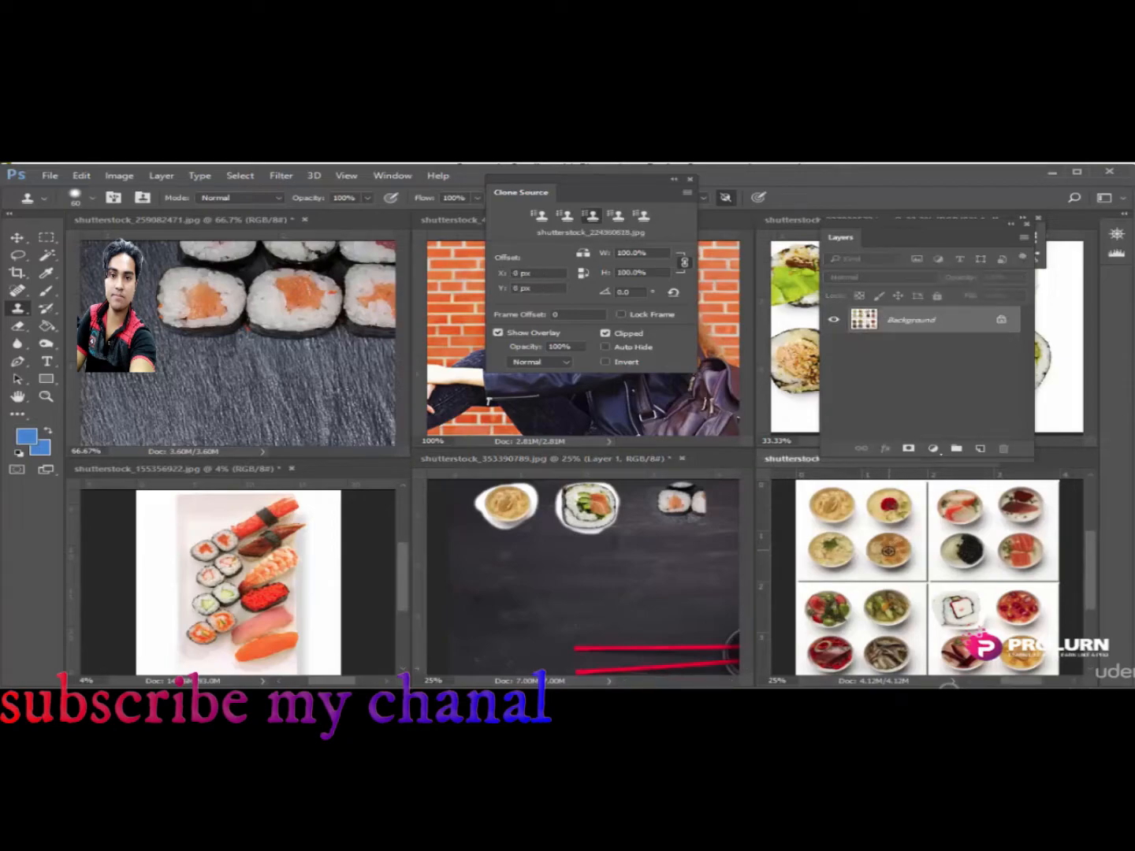
pyautogui.click(562, 578)
pyautogui.moveTo(580, 586)
pyautogui.mouseDown()
pyautogui.moveTo(536, 571)
pyautogui.moveTo(568, 603)
pyautogui.moveTo(546, 568)
pyautogui.mouseUp()
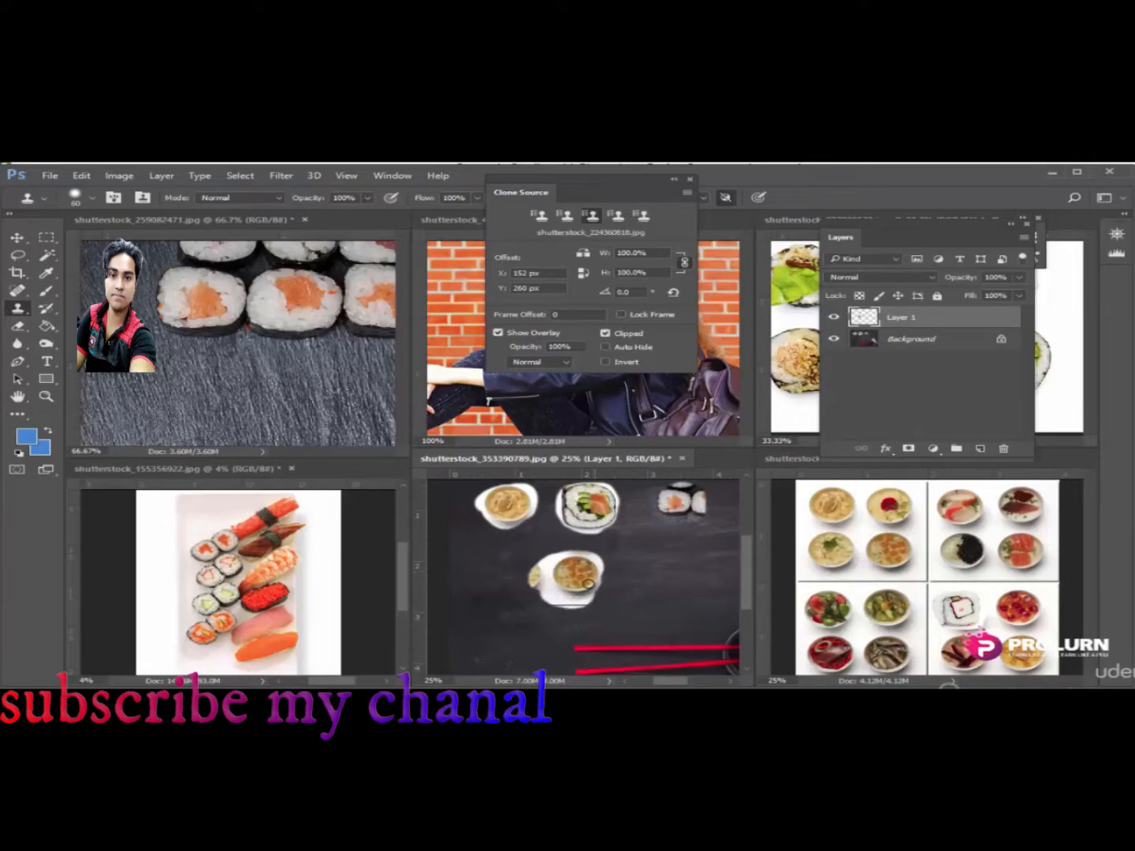
# - Toggle the visibility of the Background and Layer 1 to inspect the clone, and move the cloned bowl slightly right on the chalkboard
pyautogui.click(834, 340)
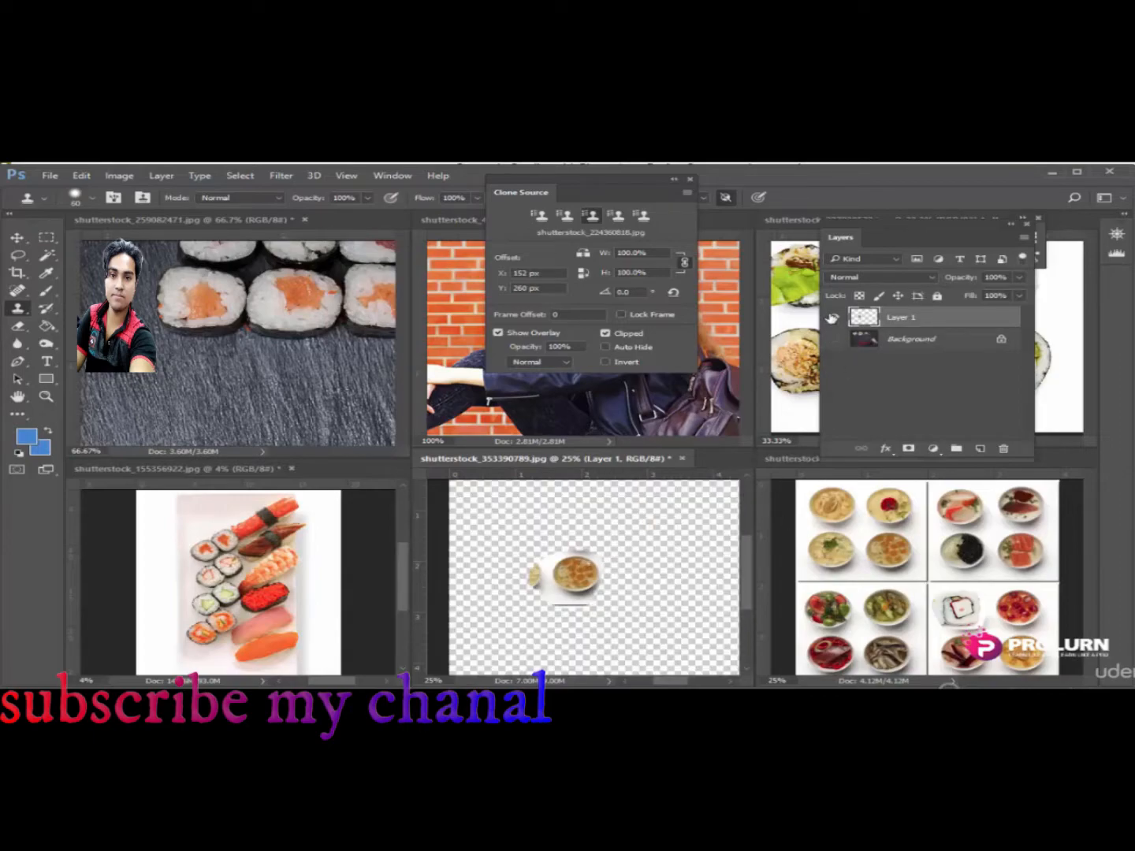
pyautogui.click(833, 317)
pyautogui.click(833, 317)
pyautogui.click(833, 338)
pyautogui.press('v')
pyautogui.moveTo(544, 577); pyautogui.dragTo(583, 587)
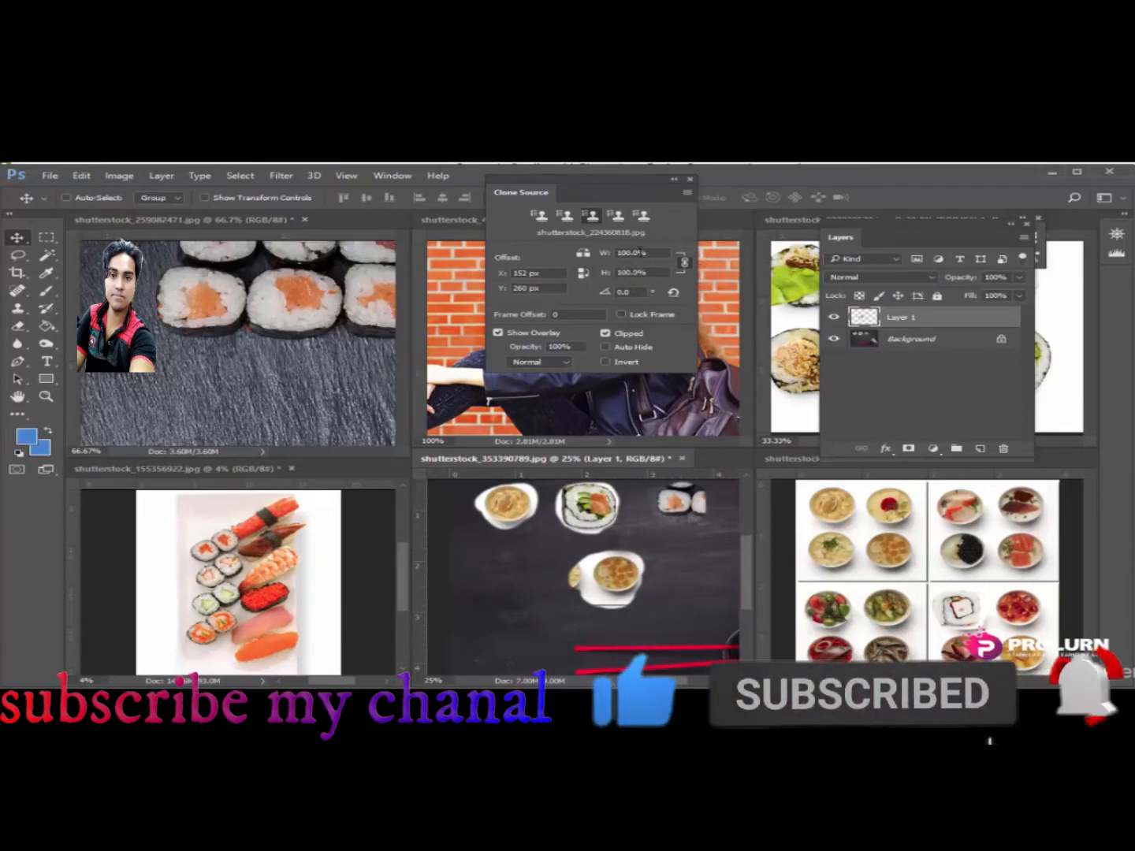
# - Try painting the bowl with the third clone source scaled to 350%, undo the enlarged copy, and restore the scale to 100%
pyautogui.click(641, 252)
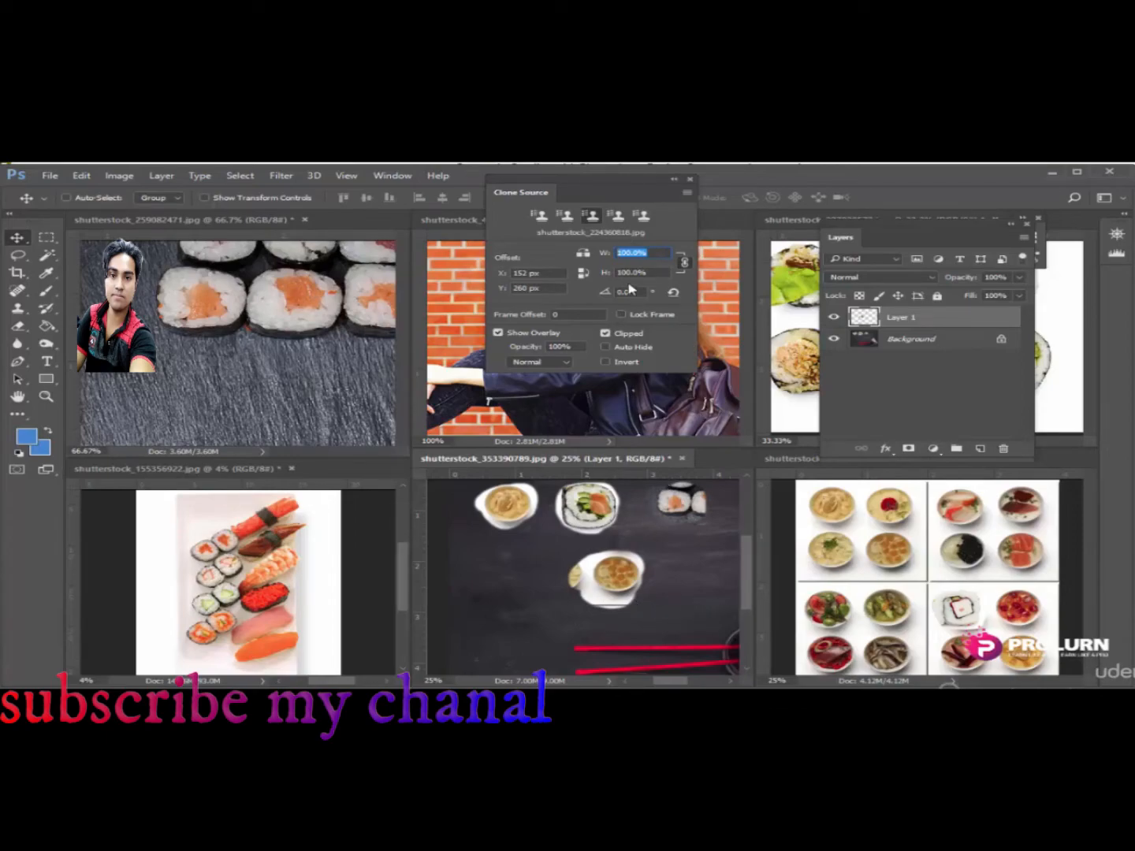
pyautogui.write('3')
pyautogui.write('s')
pyautogui.moveTo(508, 565)
pyautogui.mouseDown()
pyautogui.moveTo(540, 566)
pyautogui.moveTo(513, 587)
pyautogui.moveTo(484, 561)
pyautogui.moveTo(559, 565)
pyautogui.moveTo(528, 545)
pyautogui.moveTo(559, 574)
pyautogui.moveTo(488, 586)
pyautogui.moveTo(546, 537)
pyautogui.moveTo(595, 593)
pyautogui.moveTo(526, 612)
pyautogui.moveTo(555, 542)
pyautogui.moveTo(597, 582)
pyautogui.mouseUp()
pyautogui.moveTo(605, 539)
pyautogui.mouseDown()
pyautogui.moveTo(557, 536)
pyautogui.moveTo(602, 595)
pyautogui.moveTo(621, 583)
pyautogui.moveTo(628, 625)
pyautogui.moveTo(522, 591)
pyautogui.moveTo(647, 551)
pyautogui.moveTo(560, 532)
pyautogui.moveTo(641, 621)
pyautogui.moveTo(577, 533)
pyautogui.moveTo(592, 597)
pyautogui.moveTo(576, 612)
pyautogui.moveTo(593, 581)
pyautogui.moveTo(579, 528)
pyautogui.moveTo(643, 542)
pyautogui.mouseUp()
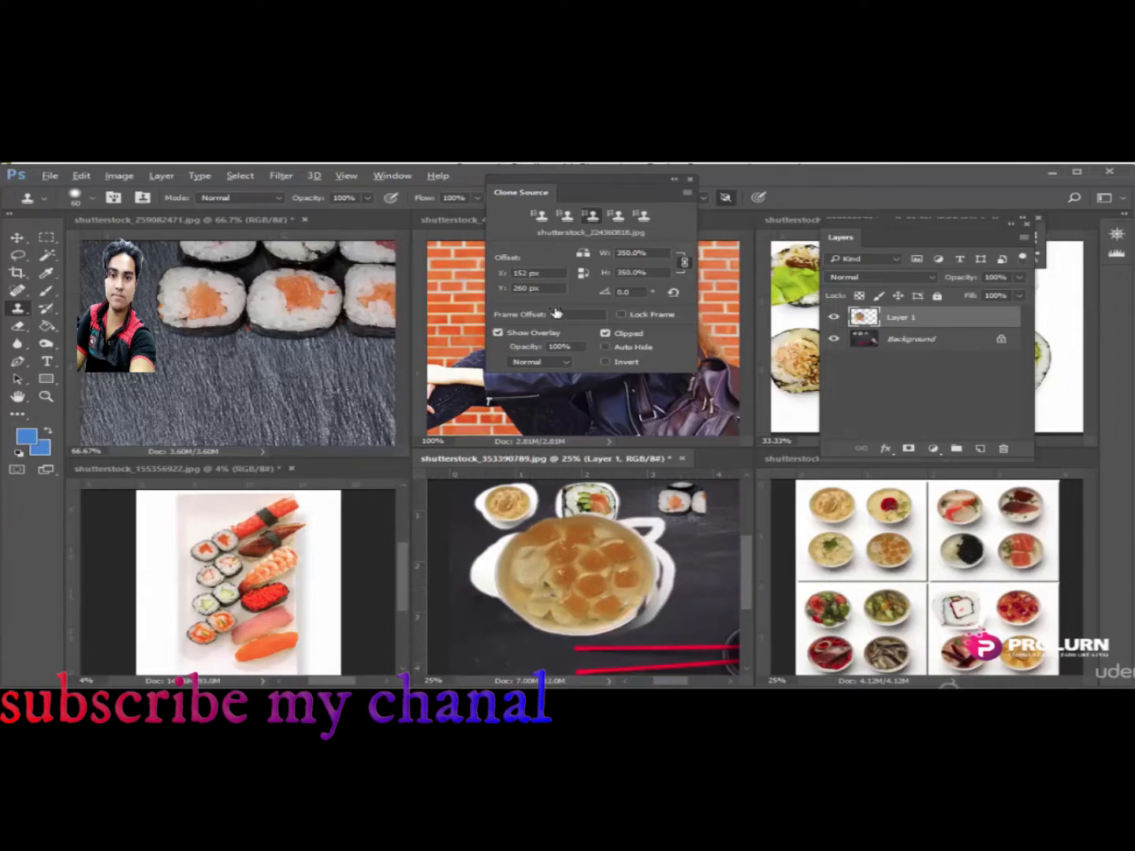
pyautogui.hotkey('ctrl', 'z')
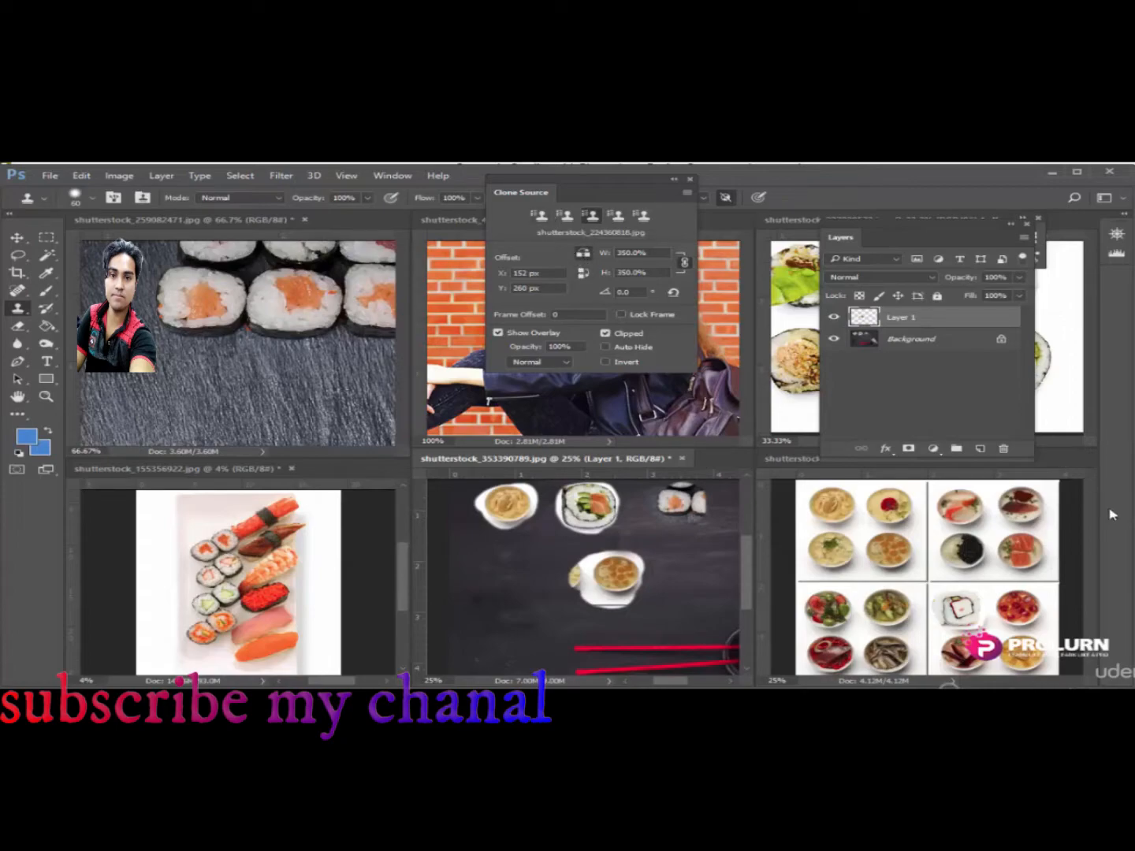
pyautogui.click(654, 250)
pyautogui.write('100')
# - Sample the green vegetable bowl in shutterstock_224360818.jpg and paint it on Layer 1, left of the cloned orange-topped bowl
pyautogui.click(881, 607)
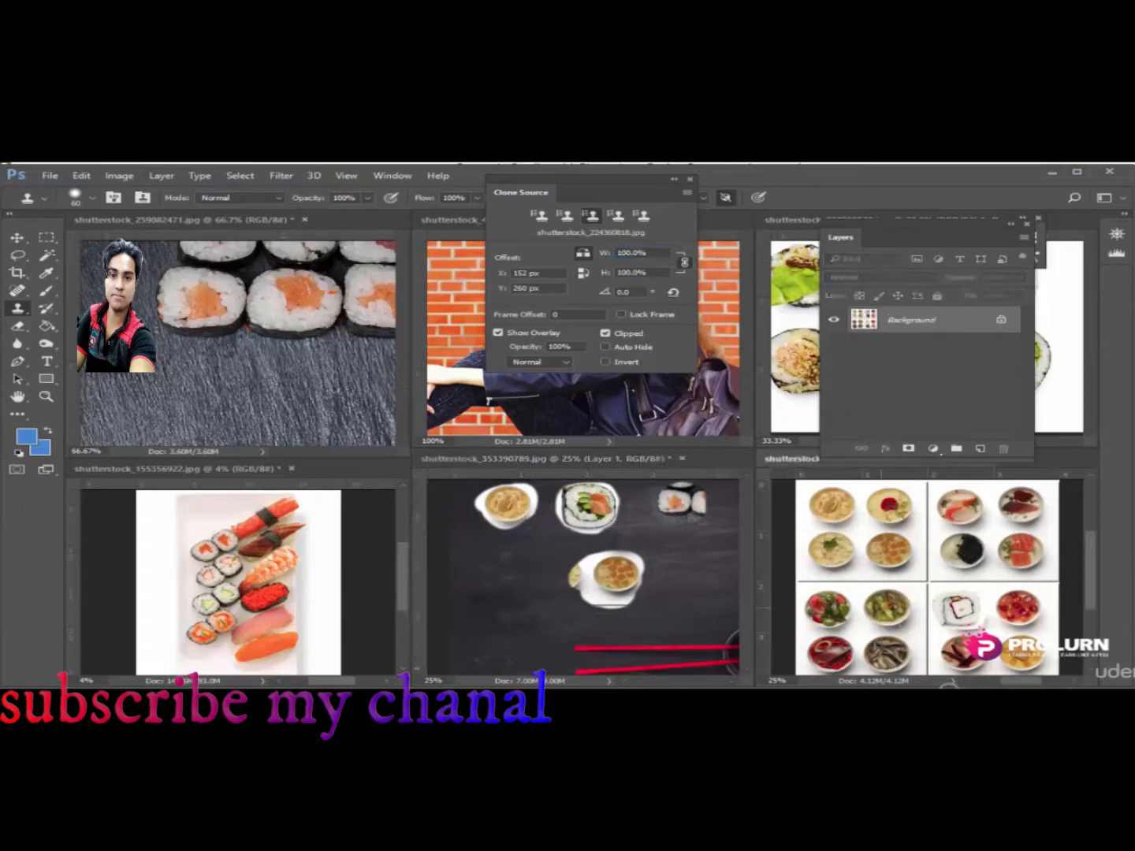
pyautogui.click(504, 588)
pyautogui.moveTo(509, 588)
pyautogui.mouseDown()
pyautogui.moveTo(513, 607)
pyautogui.moveTo(536, 590)
pyautogui.moveTo(484, 586)
pyautogui.moveTo(484, 575)
pyautogui.moveTo(525, 571)
pyautogui.moveTo(509, 579)
pyautogui.moveTo(505, 567)
pyautogui.moveTo(532, 593)
pyautogui.moveTo(531, 573)
pyautogui.moveTo(509, 571)
pyautogui.moveTo(497, 591)
pyautogui.moveTo(512, 569)
pyautogui.moveTo(481, 582)
pyautogui.moveTo(485, 603)
pyautogui.moveTo(530, 602)
pyautogui.moveTo(514, 577)
pyautogui.moveTo(526, 568)
pyautogui.mouseUp()
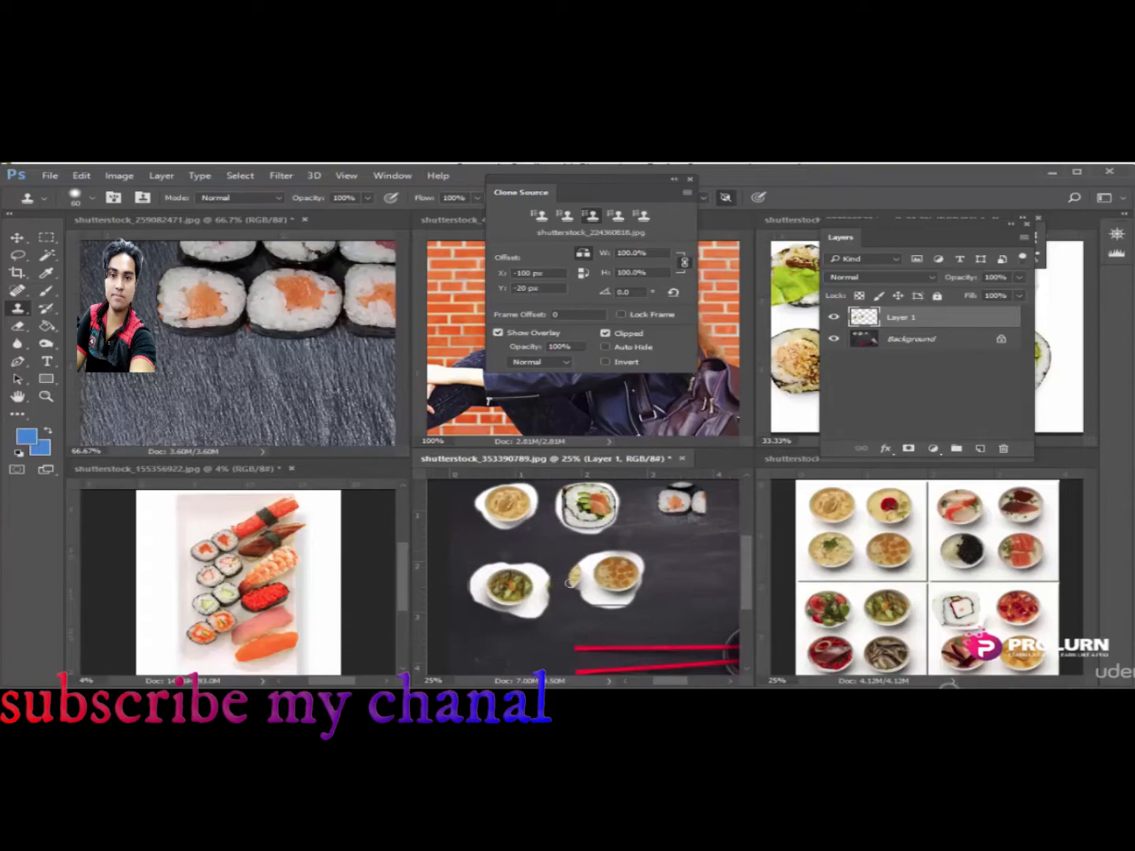
pyautogui.moveTo(523, 586)
pyautogui.mouseDown()
pyautogui.moveTo(553, 598)
pyautogui.moveTo(531, 615)
pyautogui.moveTo(536, 587)
pyautogui.moveTo(498, 587)
pyautogui.mouseUp()
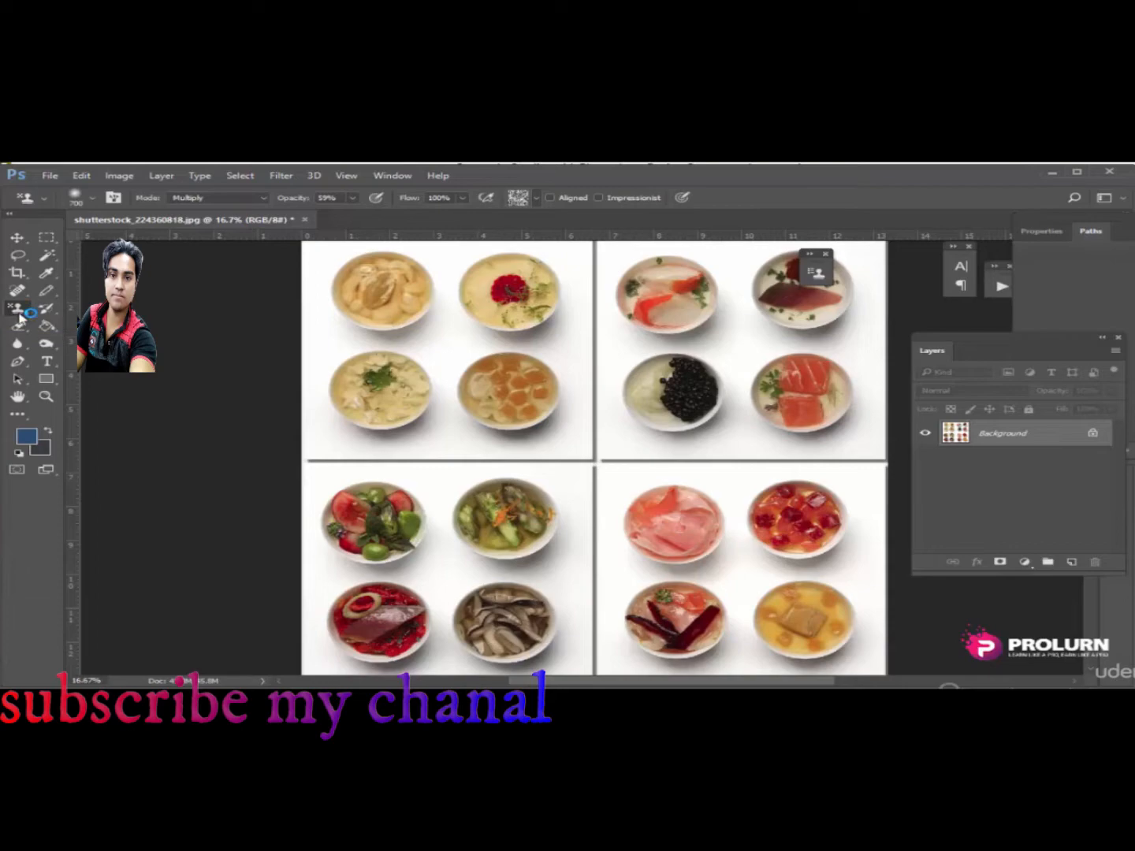
# - Append the Legacy Patterns set to the Pattern Stamp tool's available patterns
pyautogui.click(18, 311)
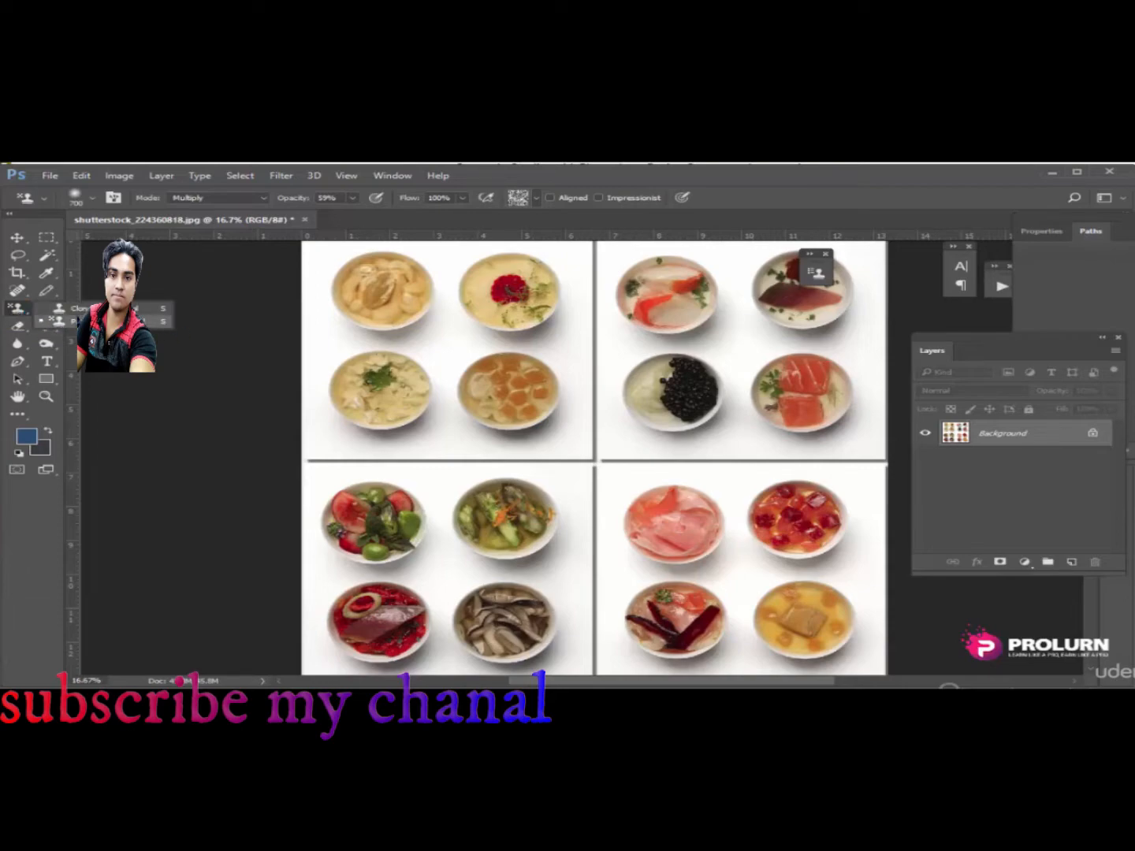
pyautogui.click(78, 308)
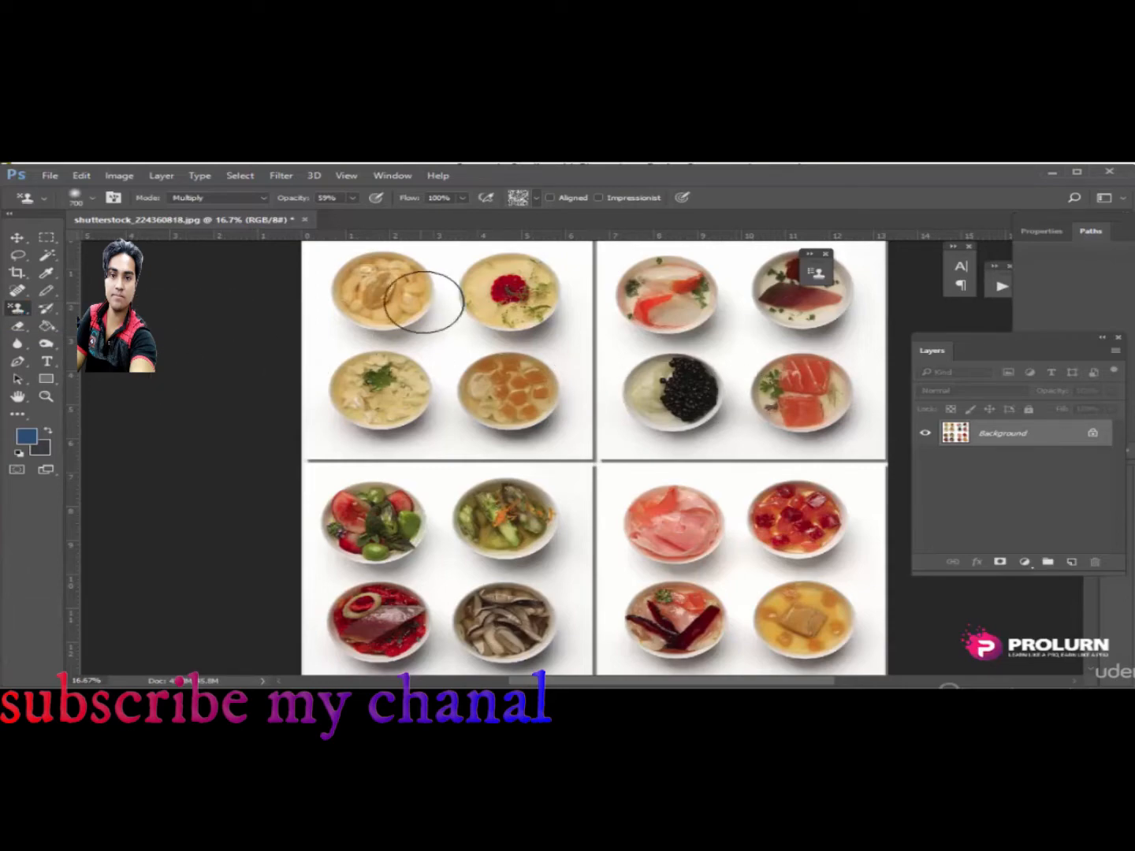
pyautogui.click(537, 198)
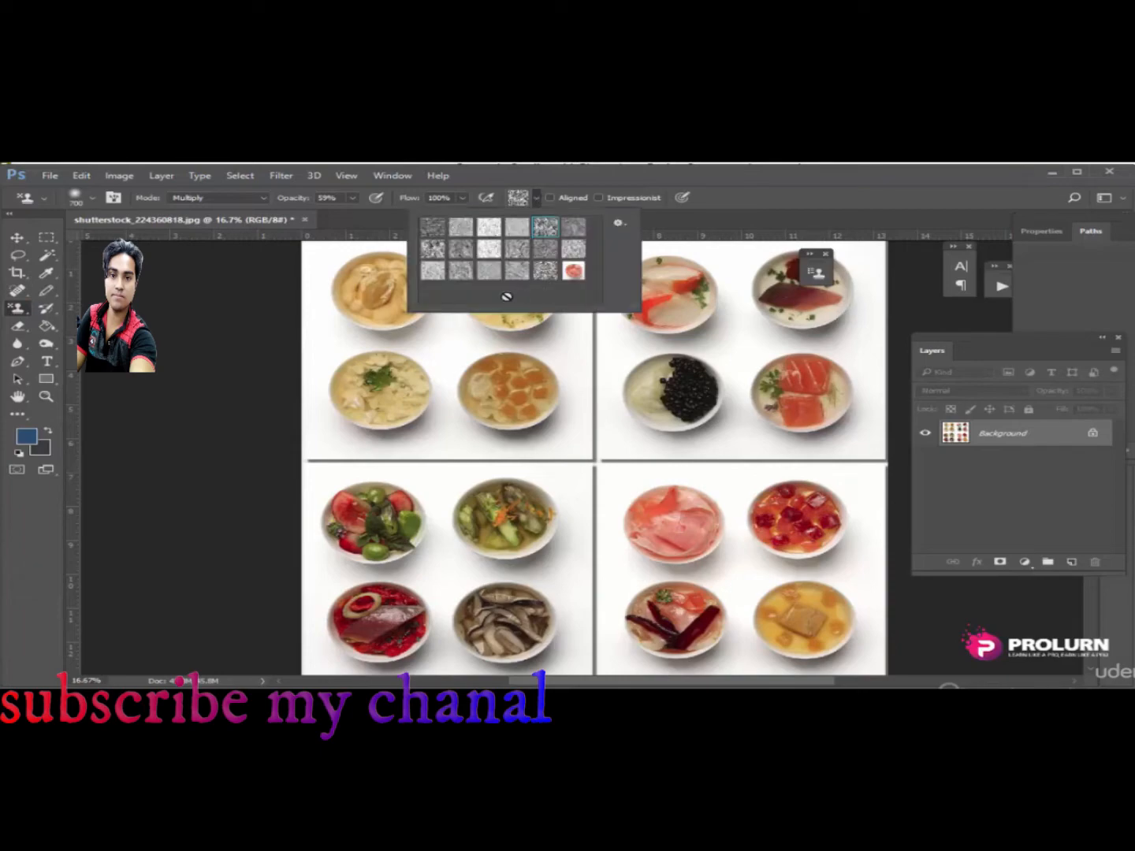
pyautogui.click(619, 223)
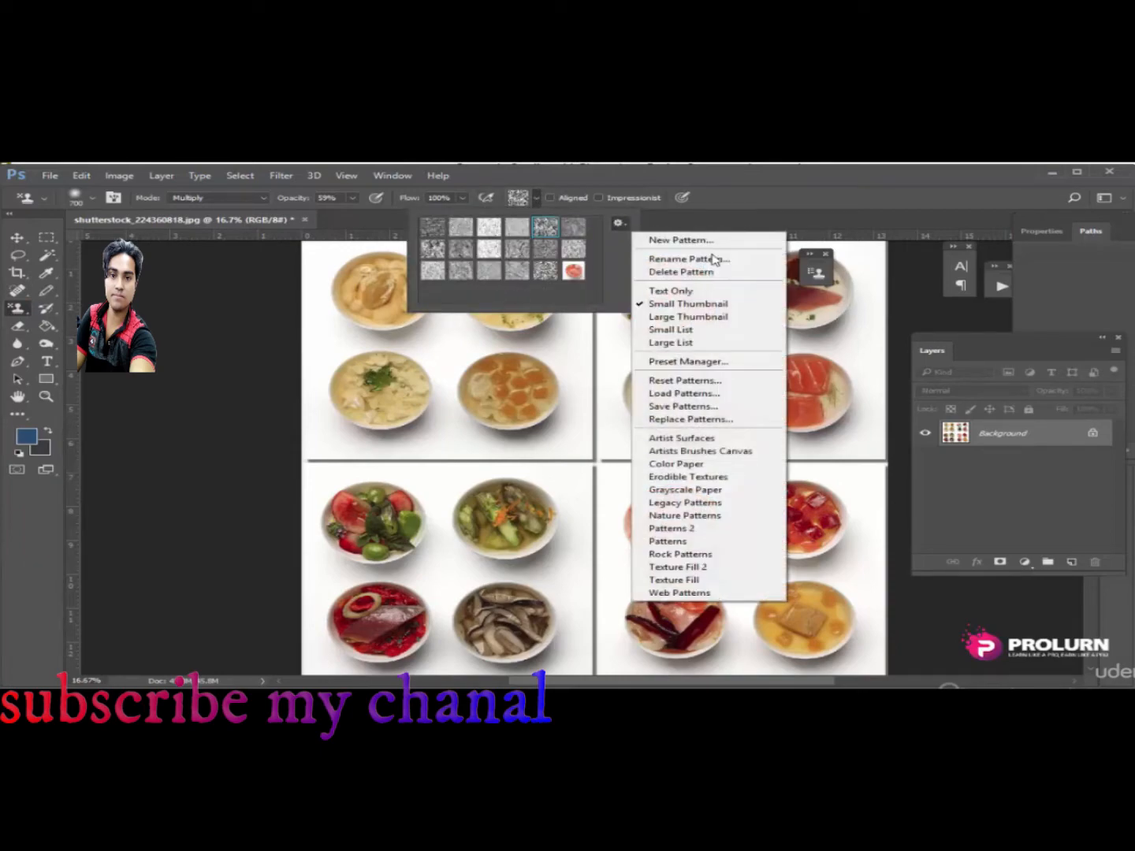
pyautogui.click(685, 502)
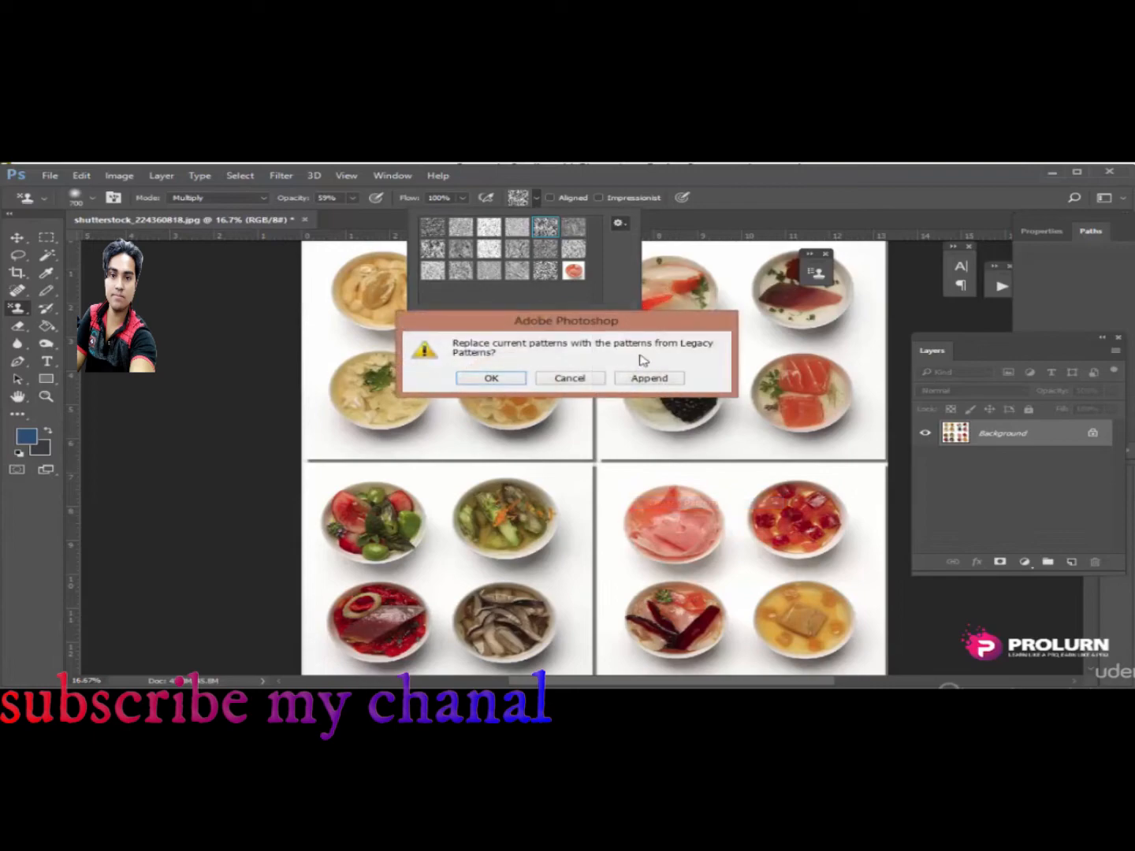
pyautogui.click(641, 380)
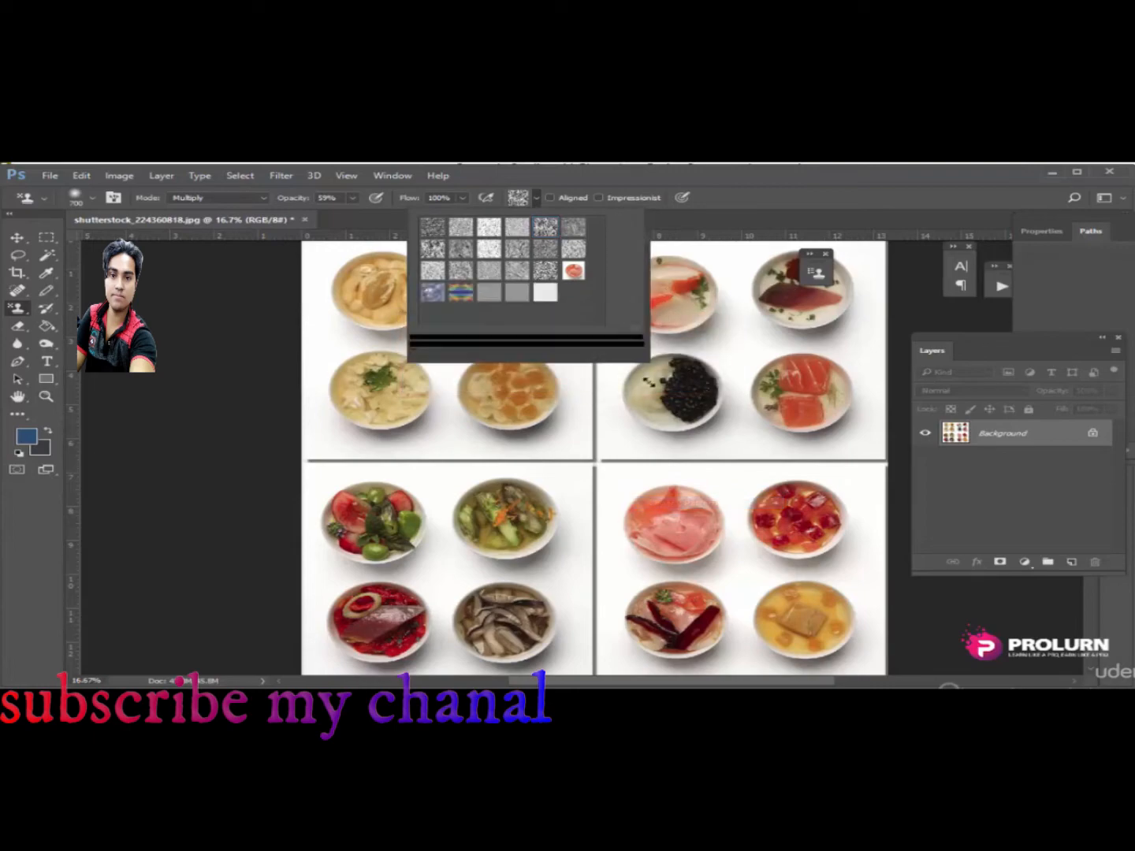
# - Choose the blue-and-yellow striped legacy pattern and paint it over the upper two rows of bowls in Multiply mode
pyautogui.click(461, 293)
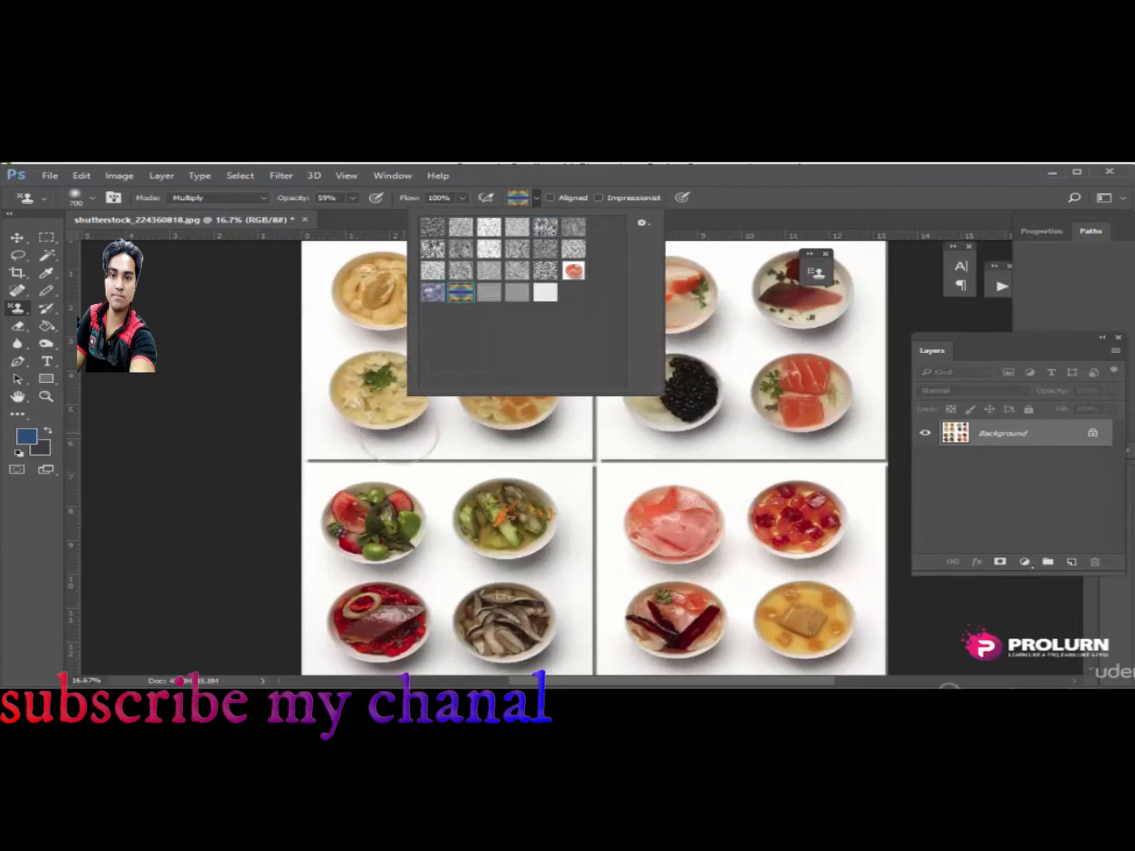
pyautogui.moveTo(394, 441)
pyautogui.mouseDown()
pyautogui.moveTo(550, 427)
pyautogui.moveTo(471, 418)
pyautogui.moveTo(402, 391)
pyautogui.moveTo(457, 380)
pyautogui.moveTo(287, 296)
pyautogui.moveTo(630, 280)
pyautogui.moveTo(549, 280)
pyautogui.moveTo(487, 294)
pyautogui.moveTo(861, 292)
pyautogui.moveTo(509, 343)
pyautogui.moveTo(887, 380)
pyautogui.moveTo(517, 417)
pyautogui.moveTo(627, 428)
pyautogui.moveTo(301, 460)
pyautogui.moveTo(291, 393)
pyautogui.mouseUp()
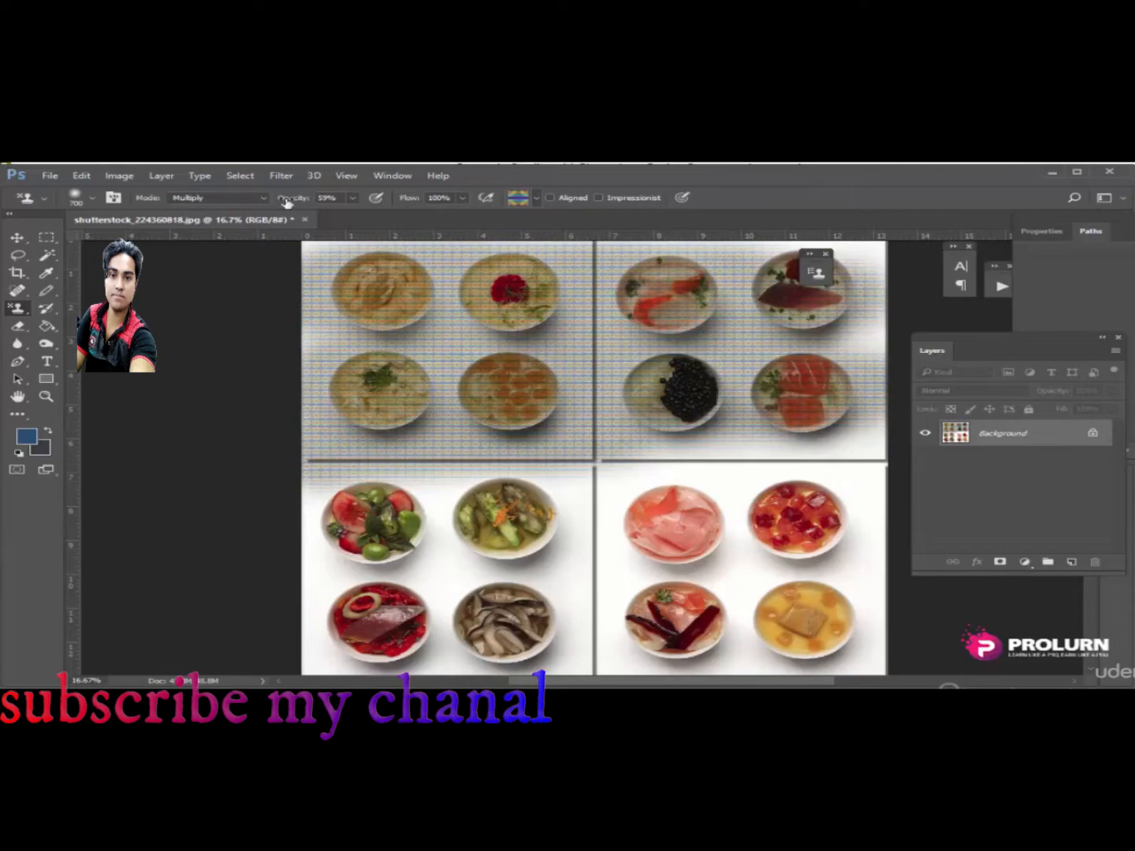
# - Set the Pattern Stamp opacity to 85%, try Soft Light blending, and paint the pattern across the middle bowls in Linear Light mode
pyautogui.moveTo(351, 198); pyautogui.dragTo(375, 217)
pyautogui.click(245, 200)
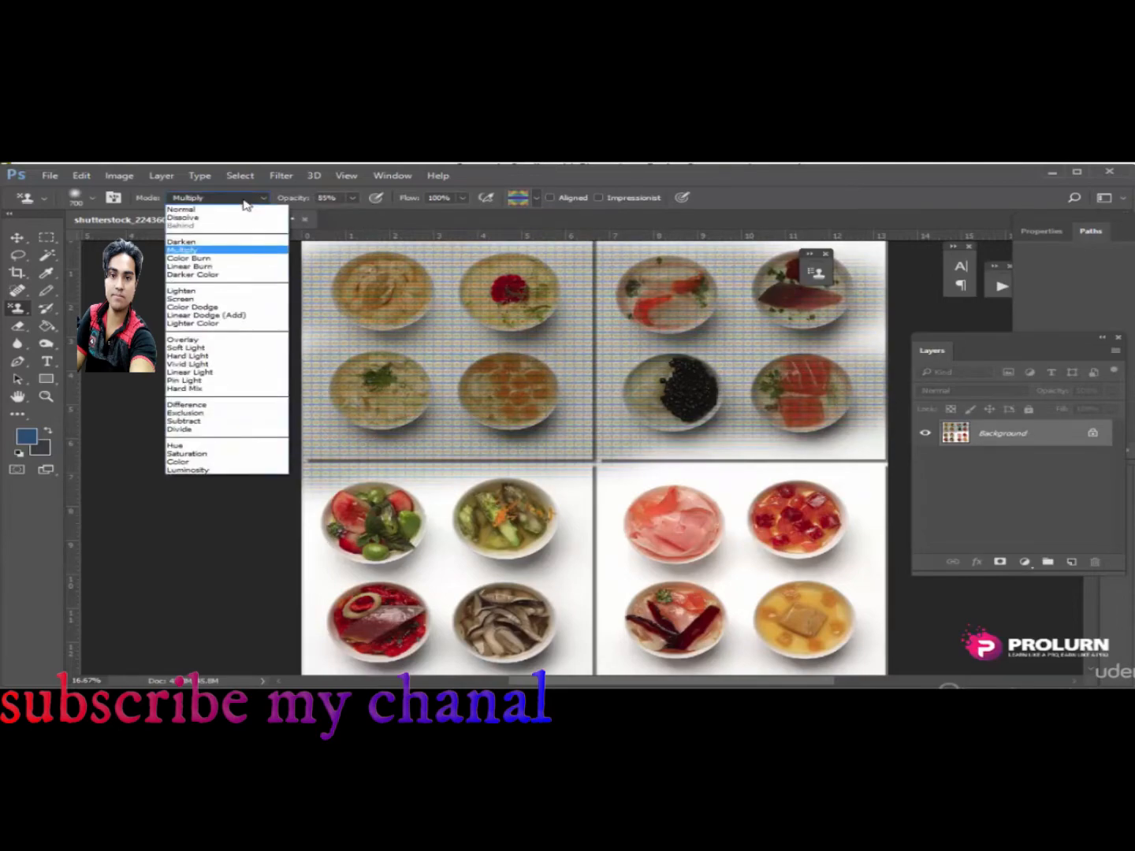
pyautogui.click(186, 347)
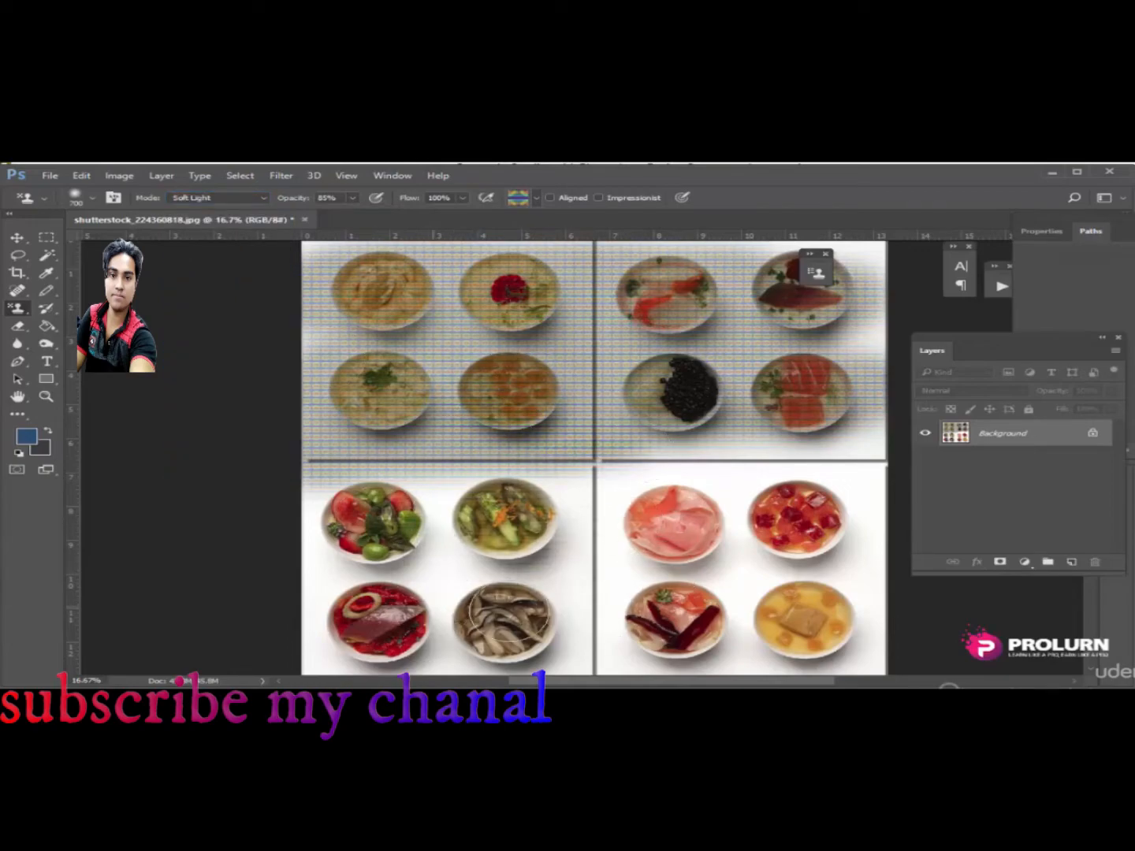
pyautogui.click(205, 210)
pyautogui.click(203, 376)
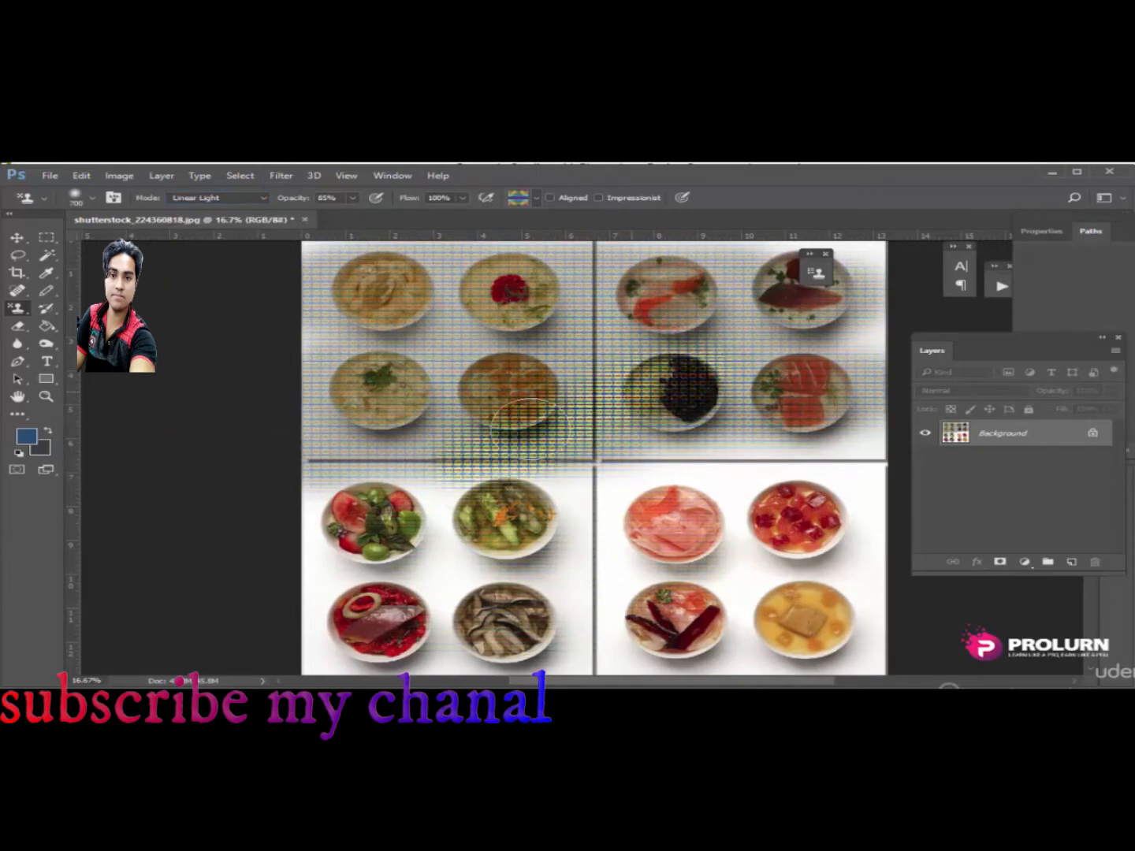
pyautogui.moveTo(531, 429)
pyautogui.mouseDown()
pyautogui.moveTo(635, 405)
pyautogui.moveTo(454, 285)
pyautogui.moveTo(492, 364)
pyautogui.moveTo(592, 340)
pyautogui.moveTo(526, 313)
pyautogui.moveTo(797, 526)
pyautogui.moveTo(726, 537)
pyautogui.moveTo(593, 624)
pyautogui.moveTo(565, 617)
pyautogui.moveTo(713, 548)
pyautogui.mouseUp()
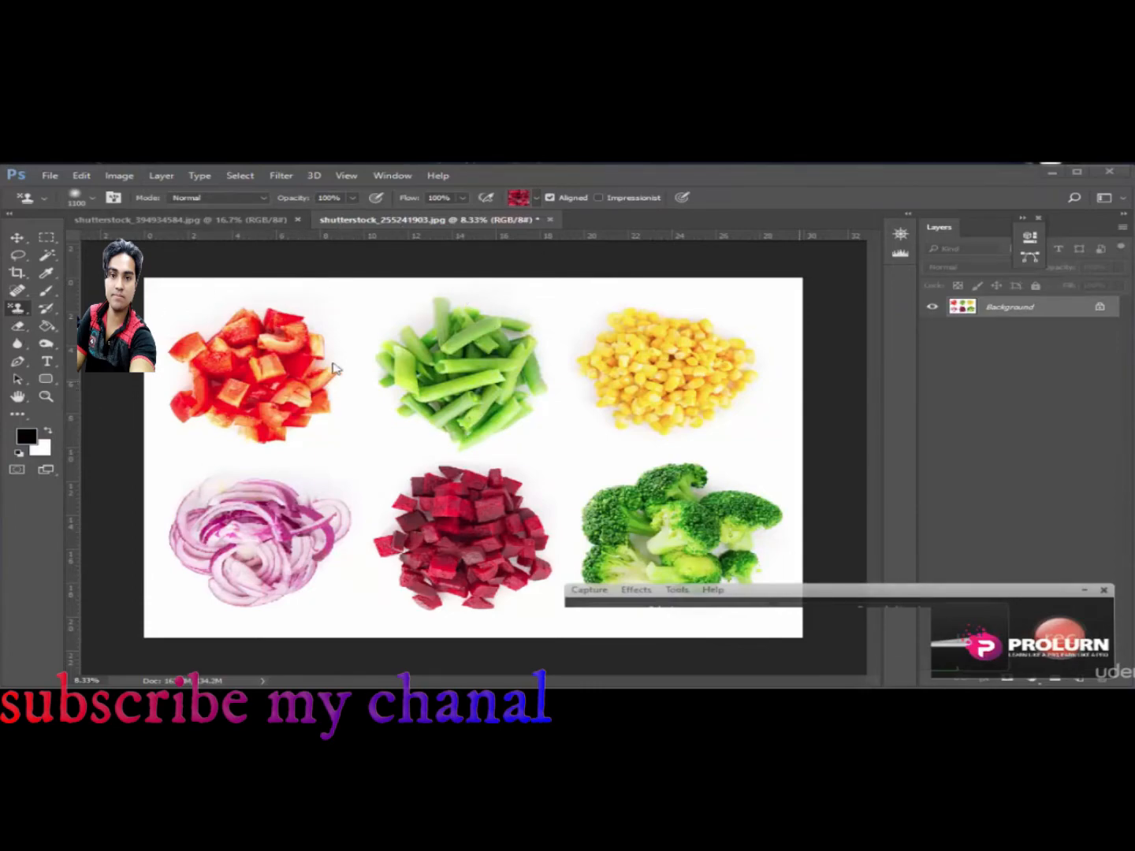
# - Select a rectangular area of the beetroot cubes in shutterstock_255241903.jpg and define it as a pattern named "bitroot"
pyautogui.click(46, 237)
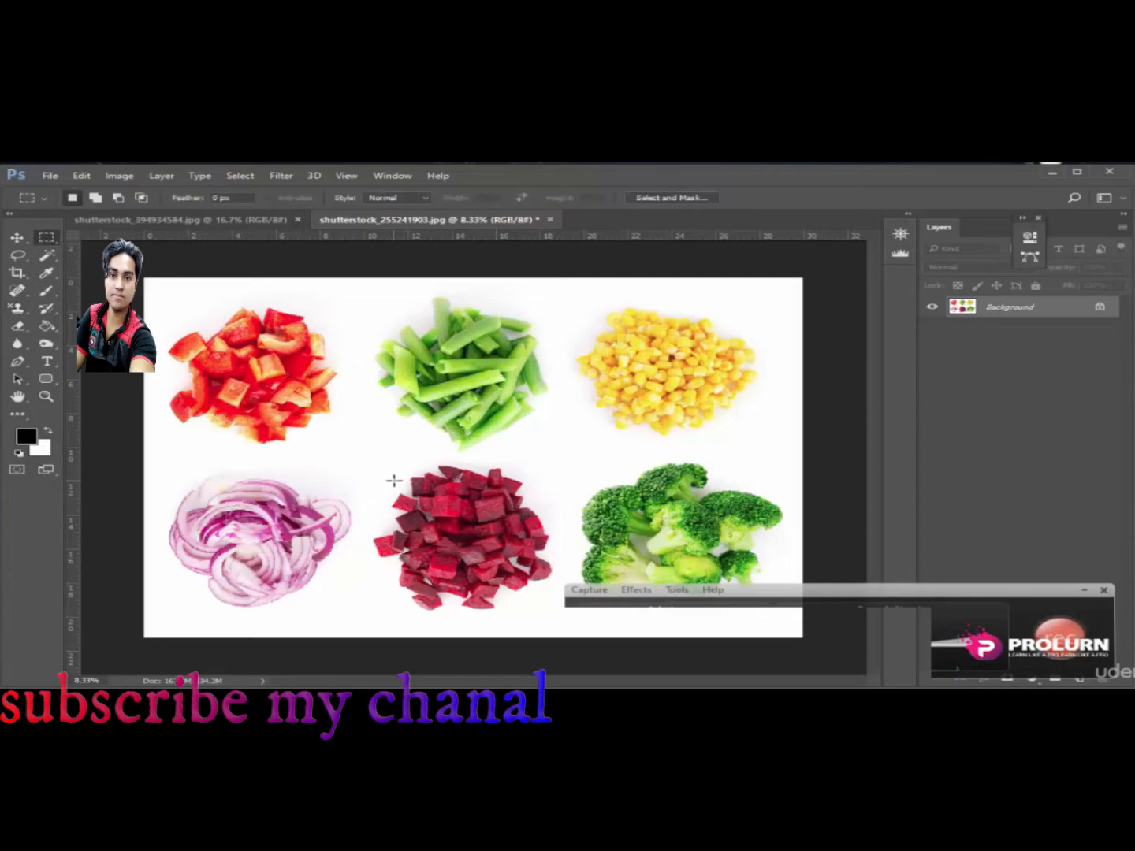
pyautogui.moveTo(394, 480)
pyautogui.mouseDown()
pyautogui.moveTo(524, 544)
pyautogui.moveTo(534, 597)
pyautogui.mouseUp()
pyautogui.click(81, 175)
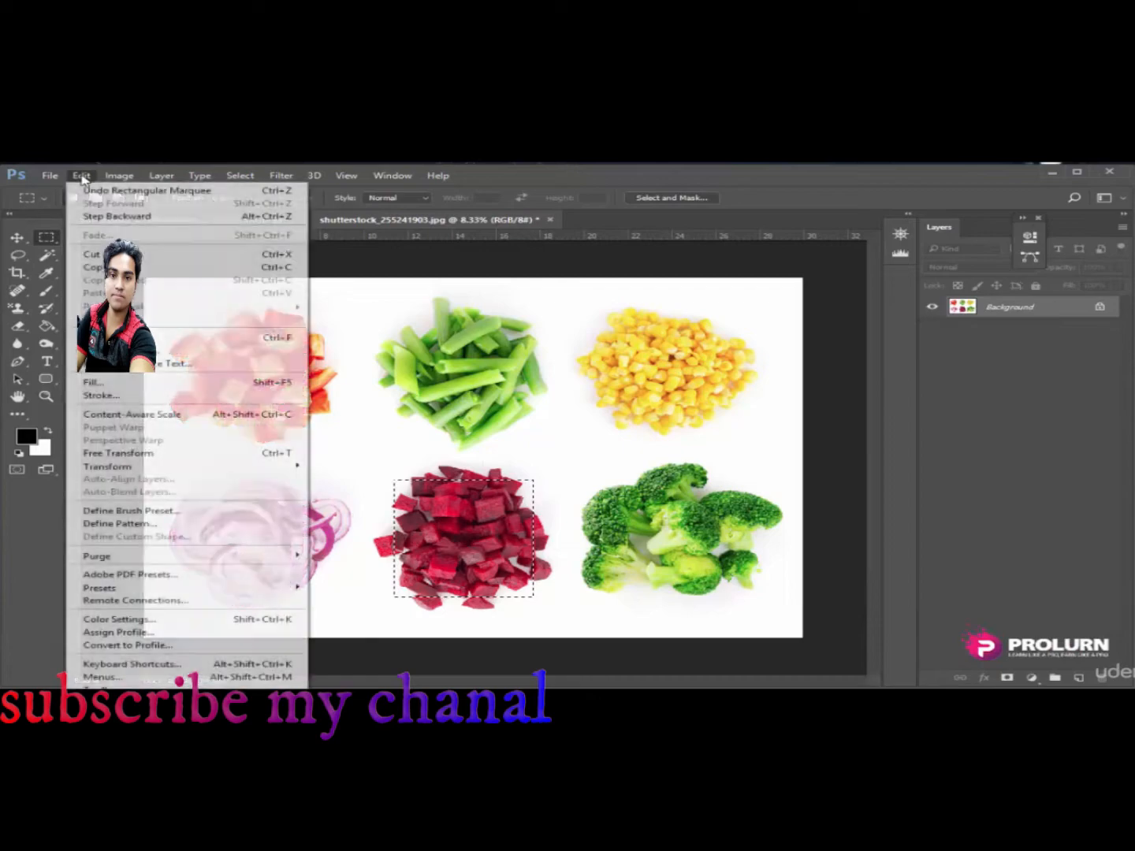
pyautogui.click(134, 525)
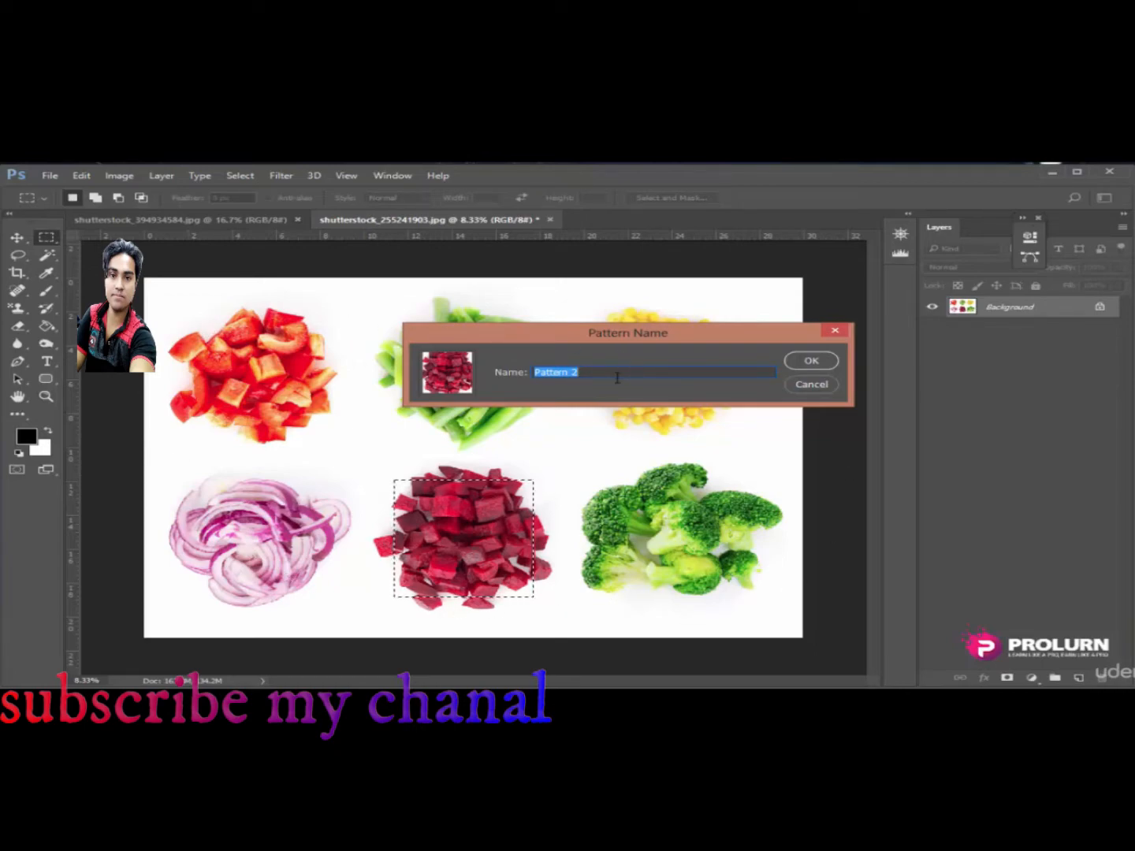
pyautogui.write('bitroot')
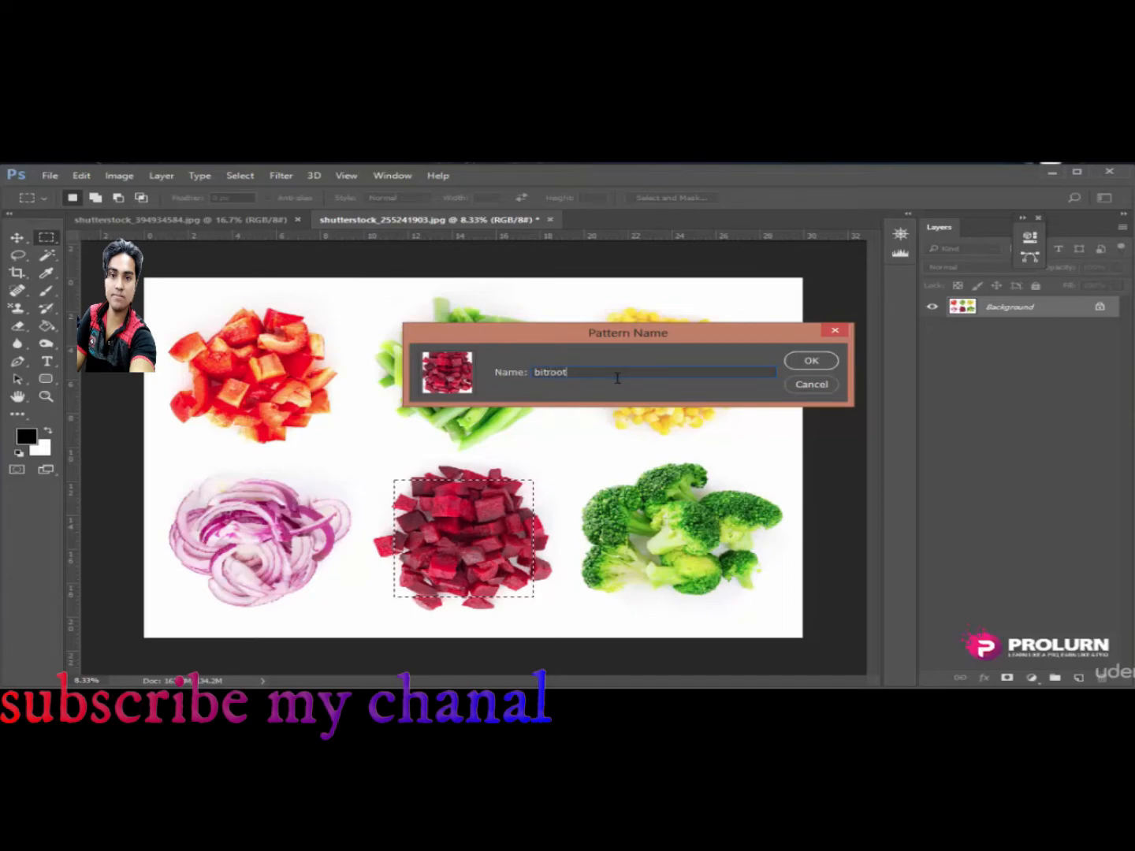
pyautogui.press('Return')
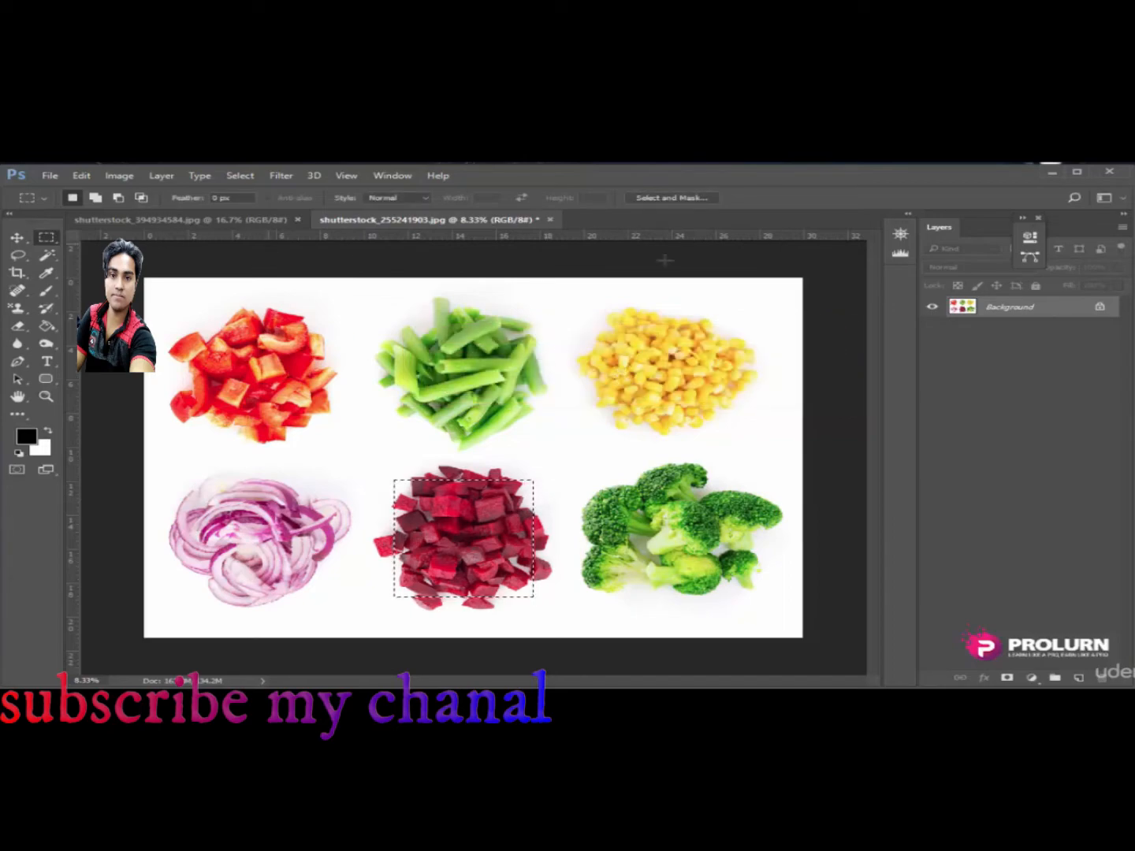
# - Activate the Pattern Stamp tool, check the available patterns for the new beetroot pattern, and clear the rectangular selection
pyautogui.click(18, 309)
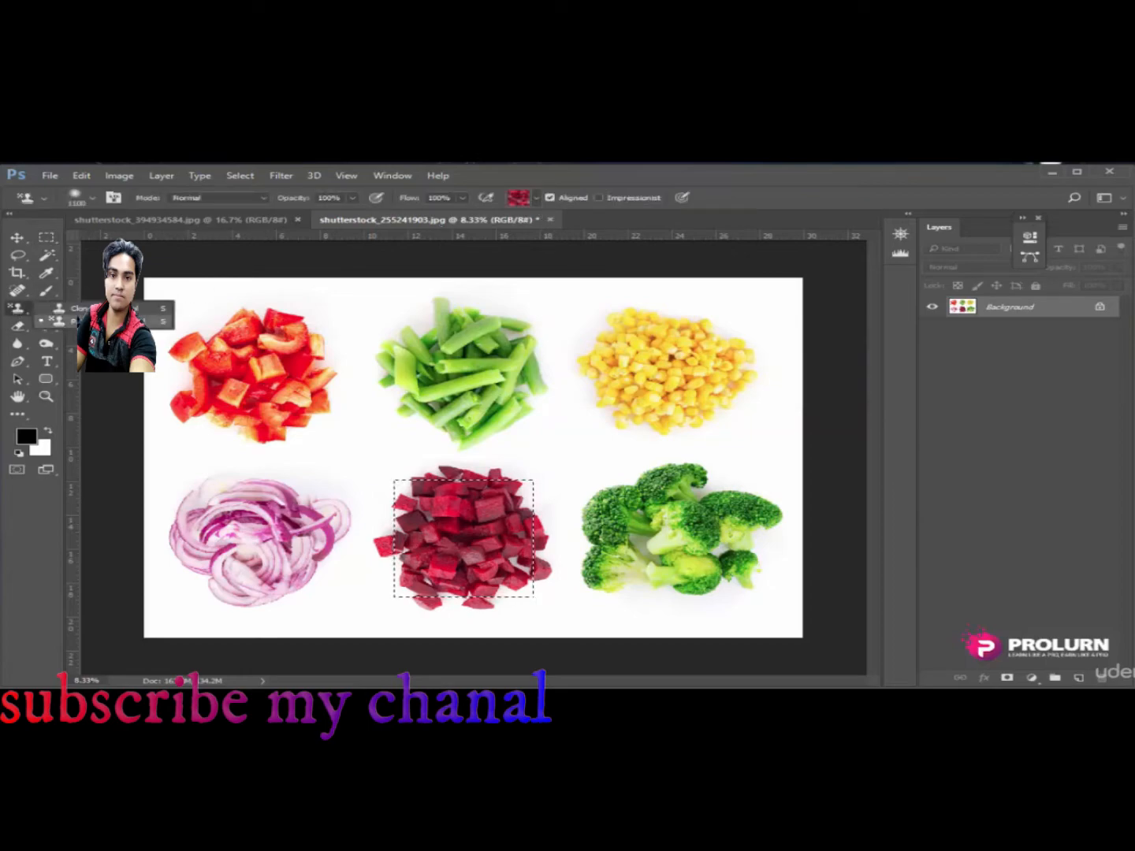
pyautogui.click(59, 321)
pyautogui.click(539, 199)
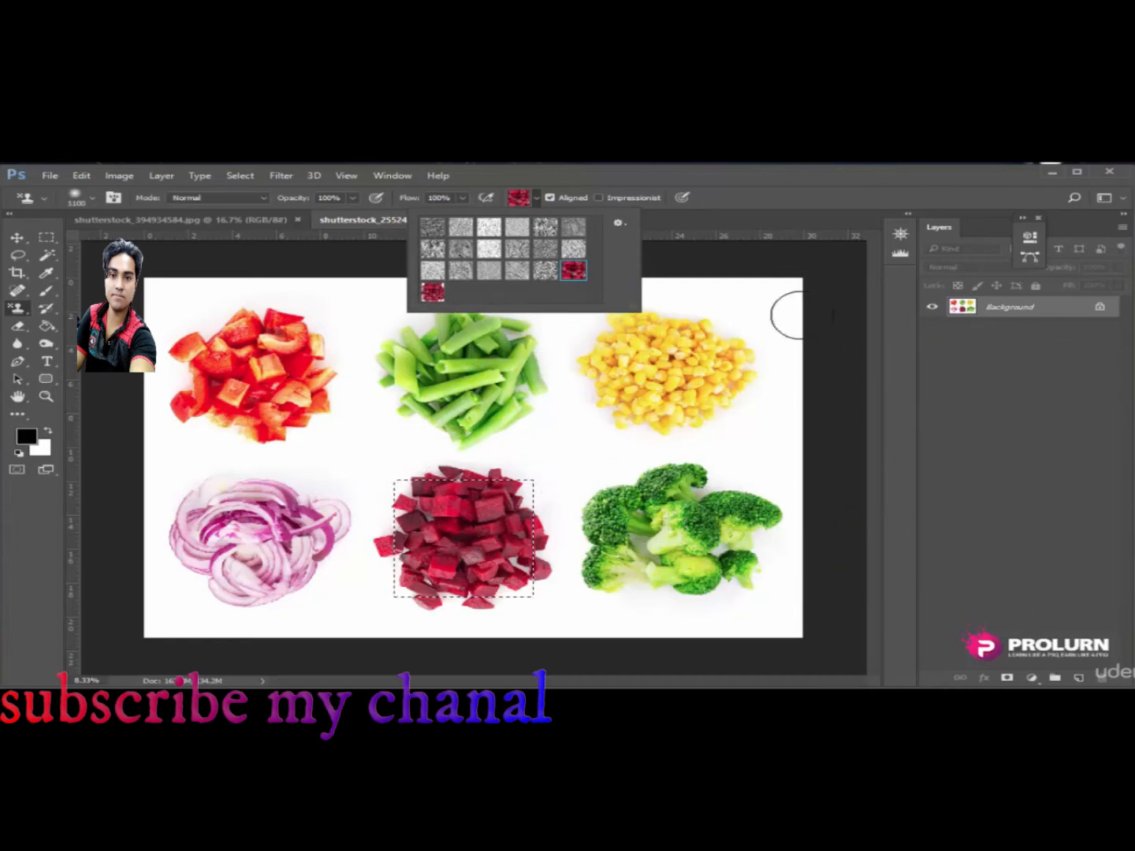
pyautogui.click(833, 310)
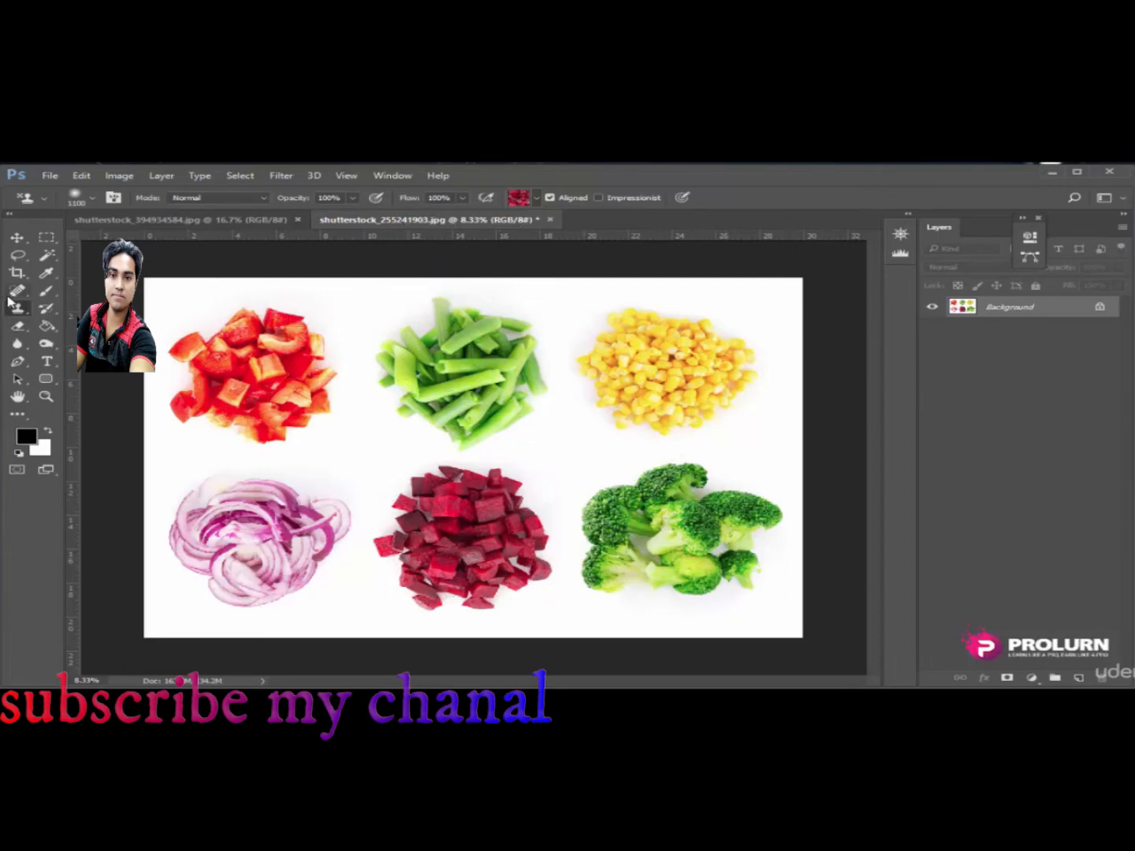
# - Select a rectangular area in the middle of the corn kernels and define it as a new pattern
pyautogui.click(537, 200)
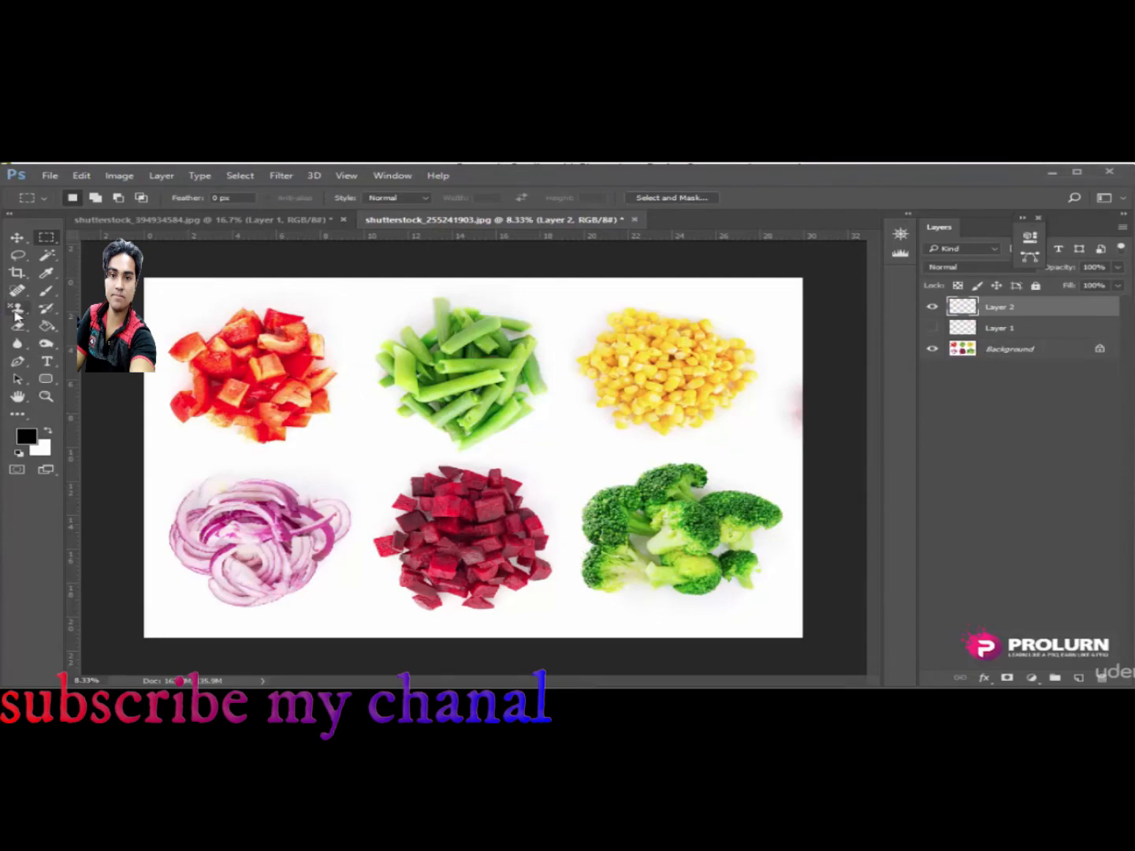
pyautogui.click(648, 343)
pyautogui.moveTo(619, 335); pyautogui.dragTo(715, 406)
pyautogui.click(82, 176)
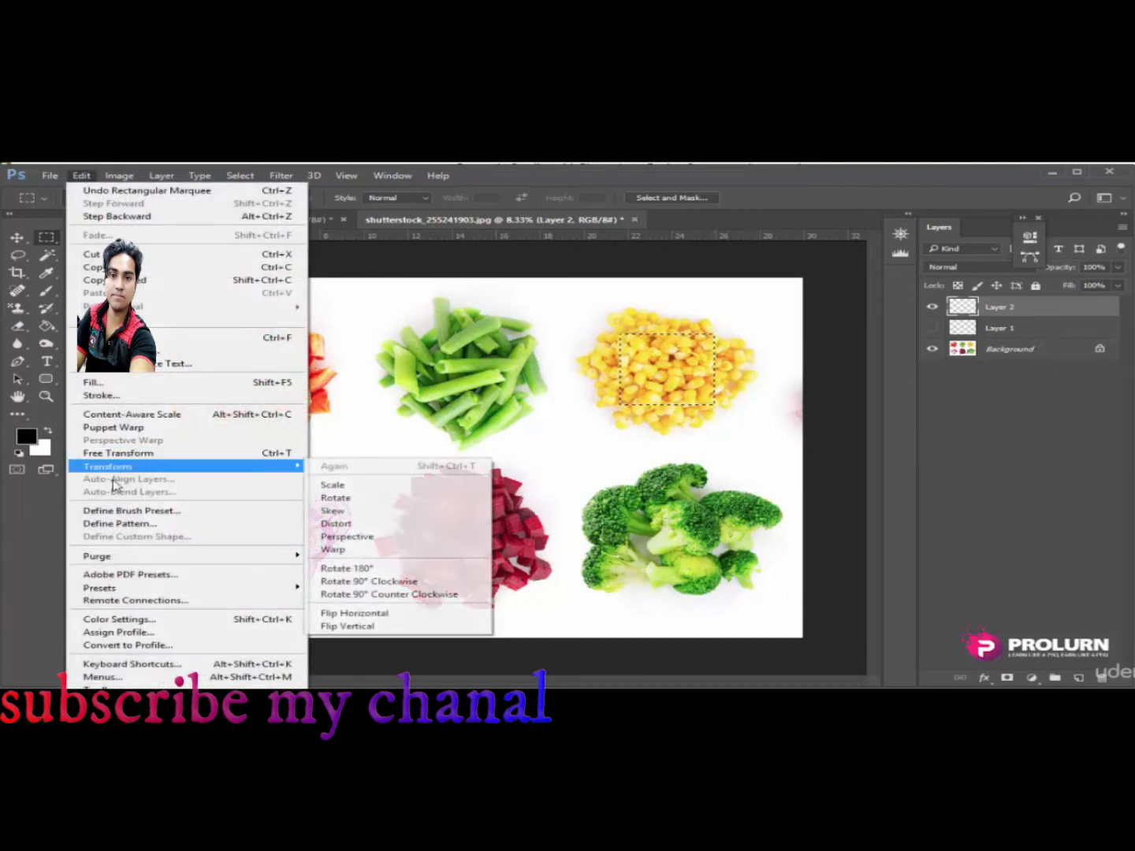
pyautogui.click(116, 524)
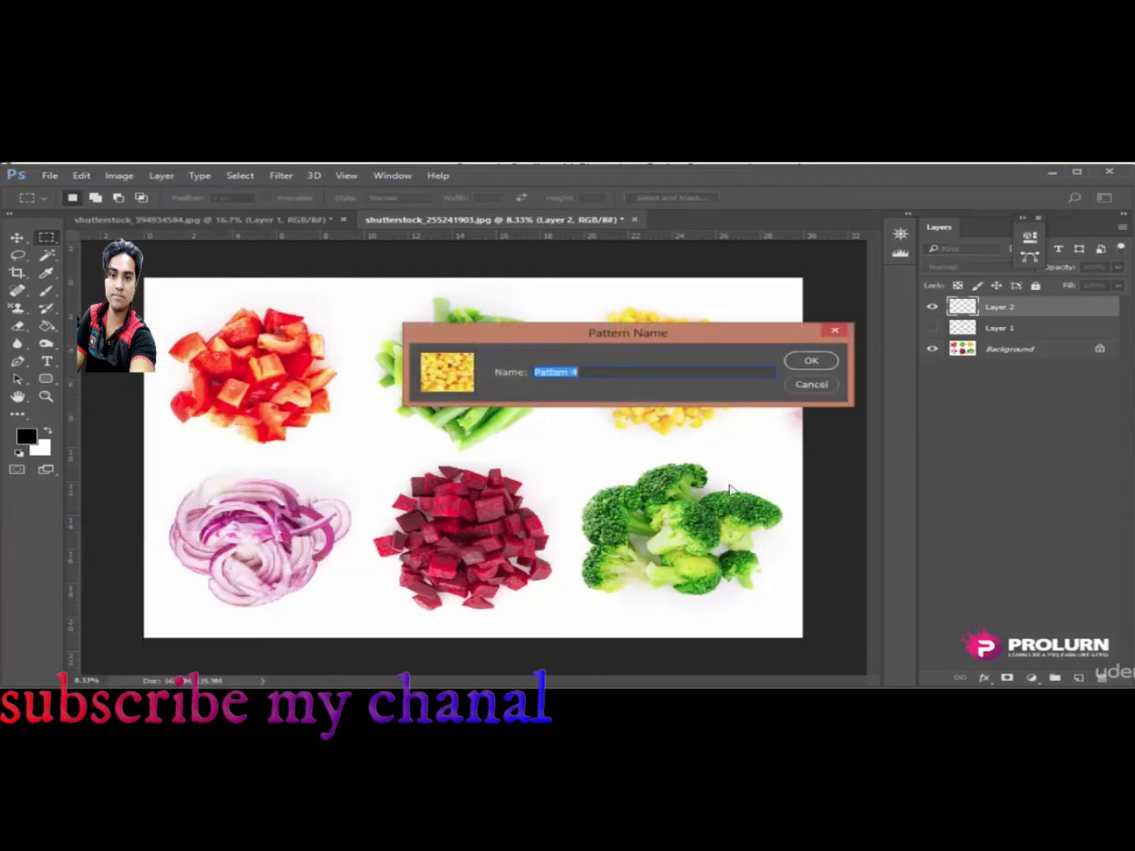
pyautogui.click(808, 361)
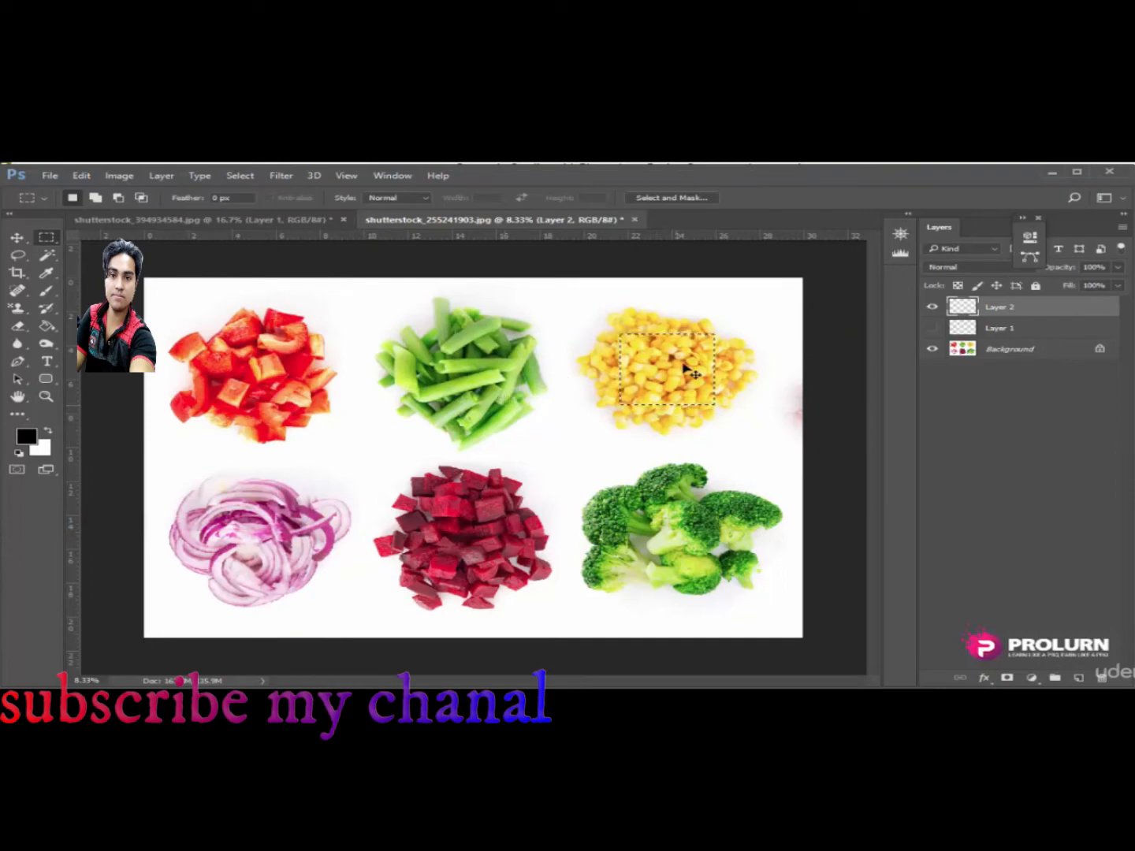
# - Clear the selection and paint the corn pattern with the Pattern Stamp across the upper row of vegetables on Layer 2
pyautogui.click(18, 309)
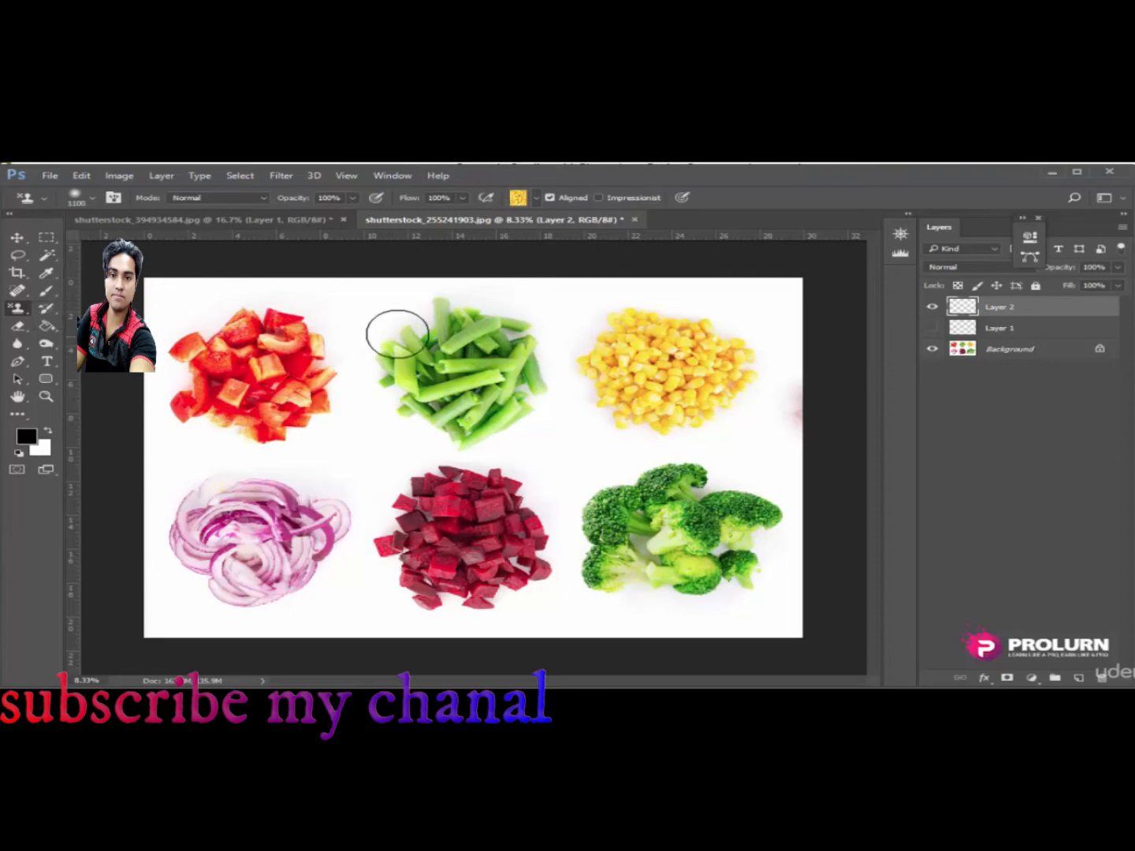
pyautogui.click(537, 198)
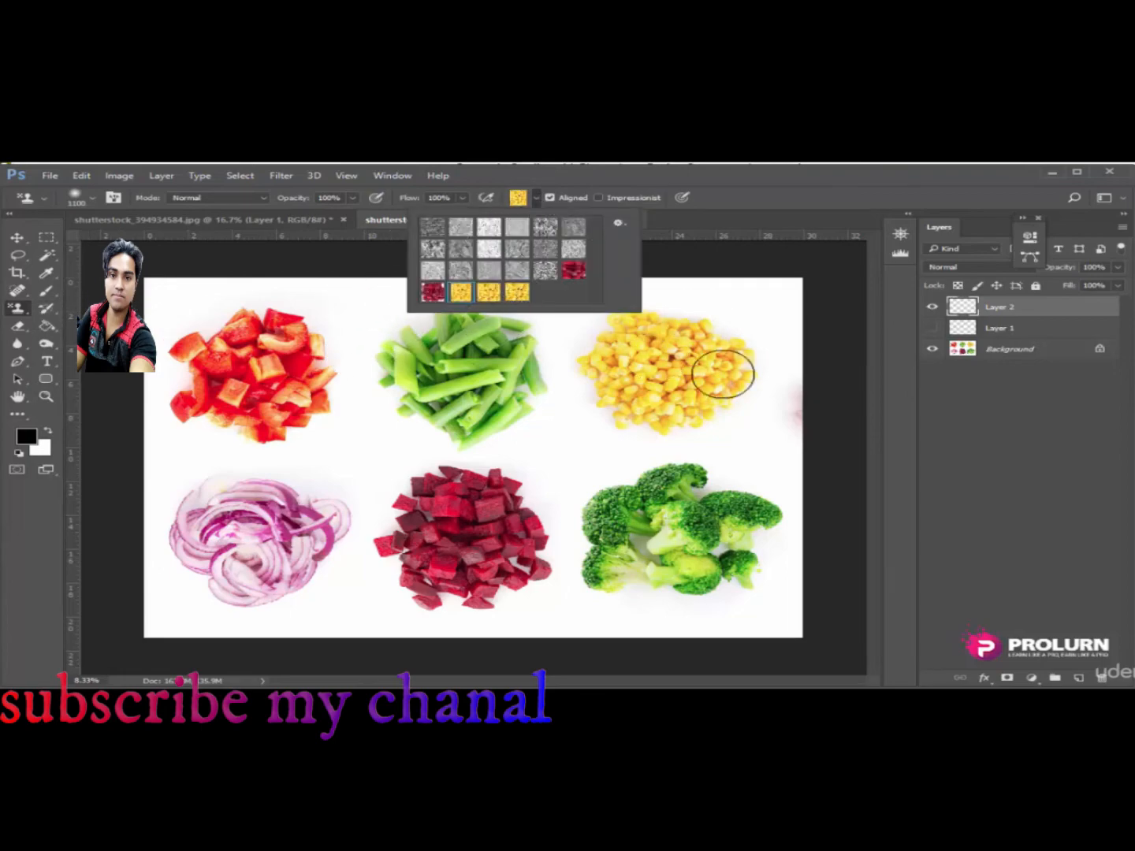
pyautogui.moveTo(190, 280)
pyautogui.mouseDown()
pyautogui.moveTo(300, 305)
pyautogui.moveTo(271, 309)
pyautogui.moveTo(317, 294)
pyautogui.moveTo(636, 291)
pyautogui.moveTo(485, 302)
pyautogui.moveTo(625, 345)
pyautogui.moveTo(737, 342)
pyautogui.moveTo(211, 363)
pyautogui.mouseUp()
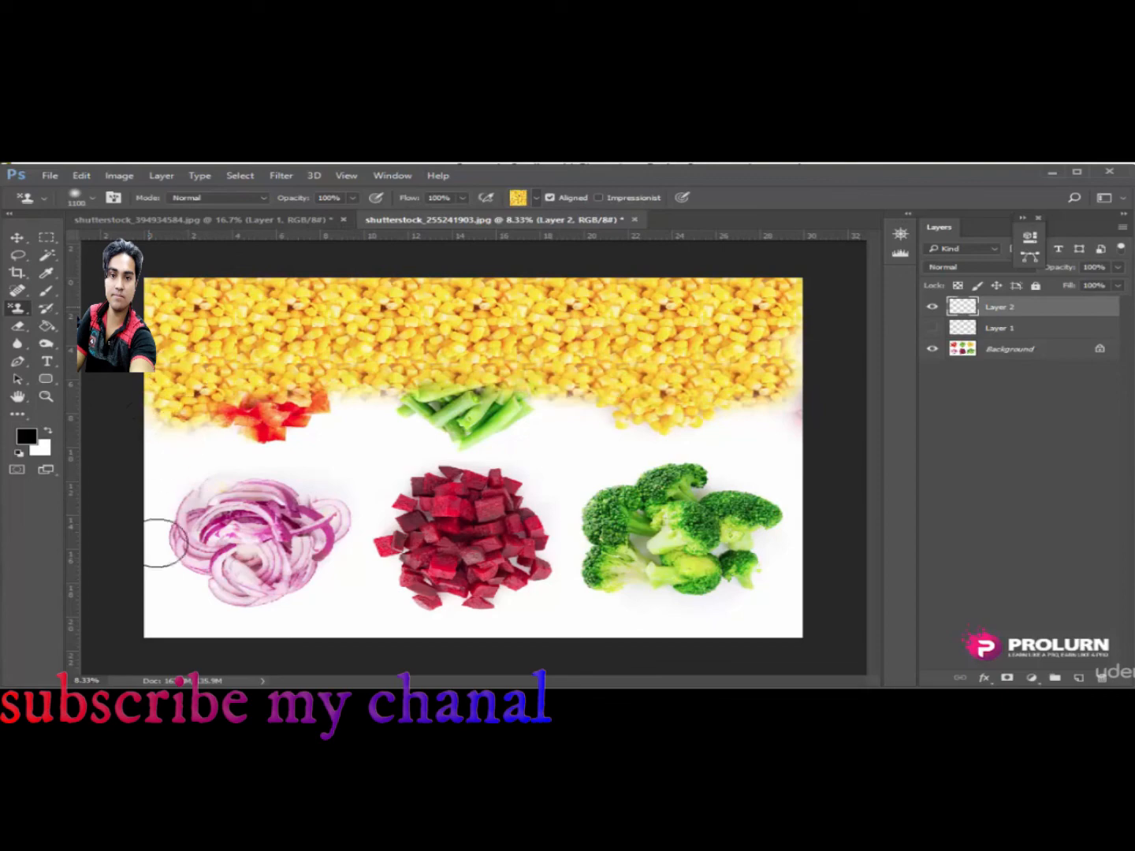